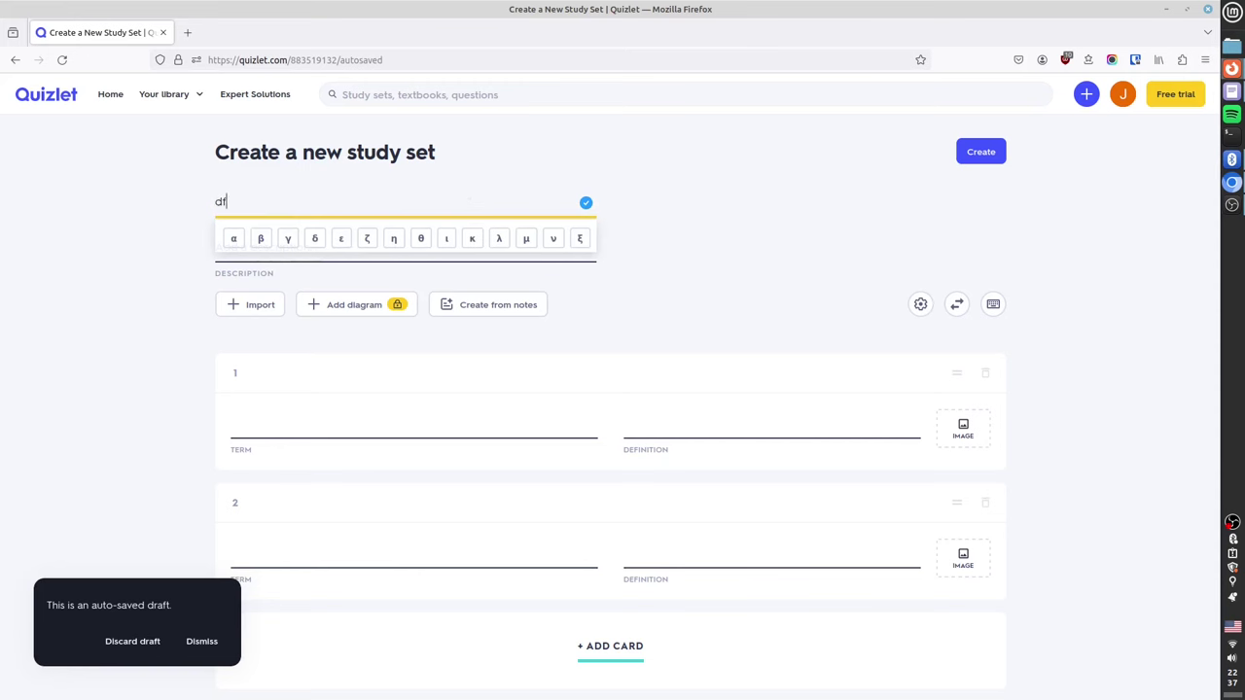
# - Replace the mistyped title of the new study set with "Ελληνική μυθολογία" and leave the description empty
pyautogui.press('BackSpace')
pyautogui.press('BackSpace')
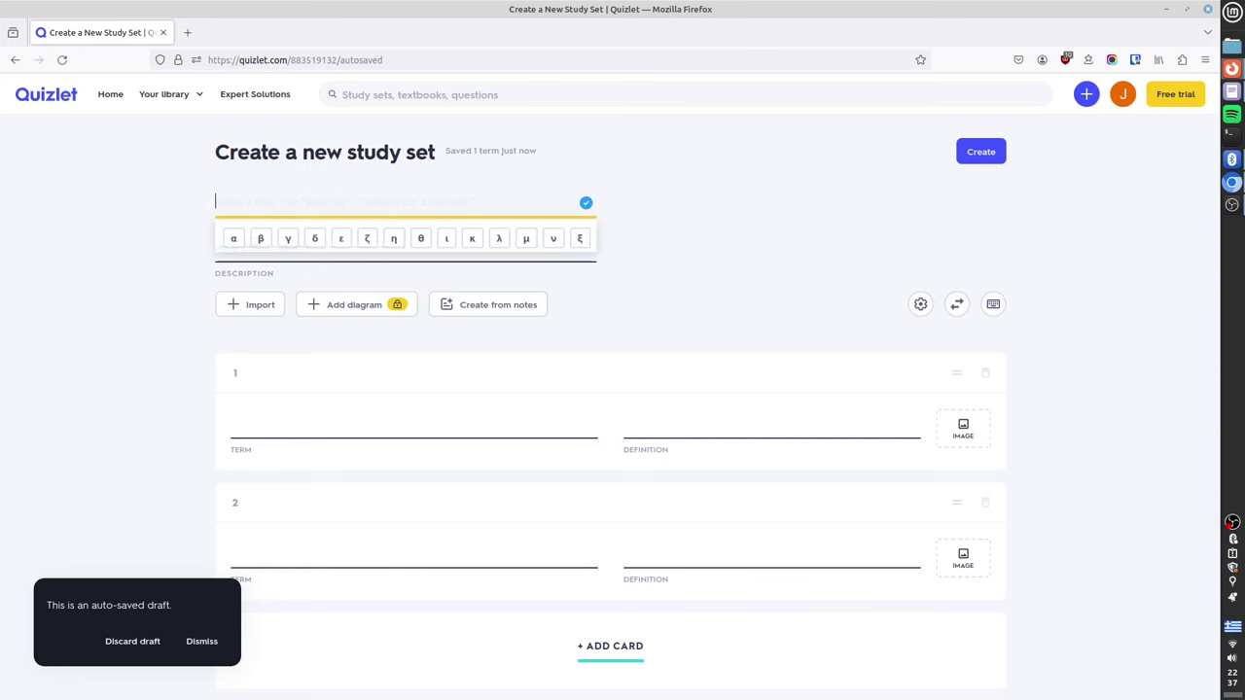
pyautogui.write('δ')
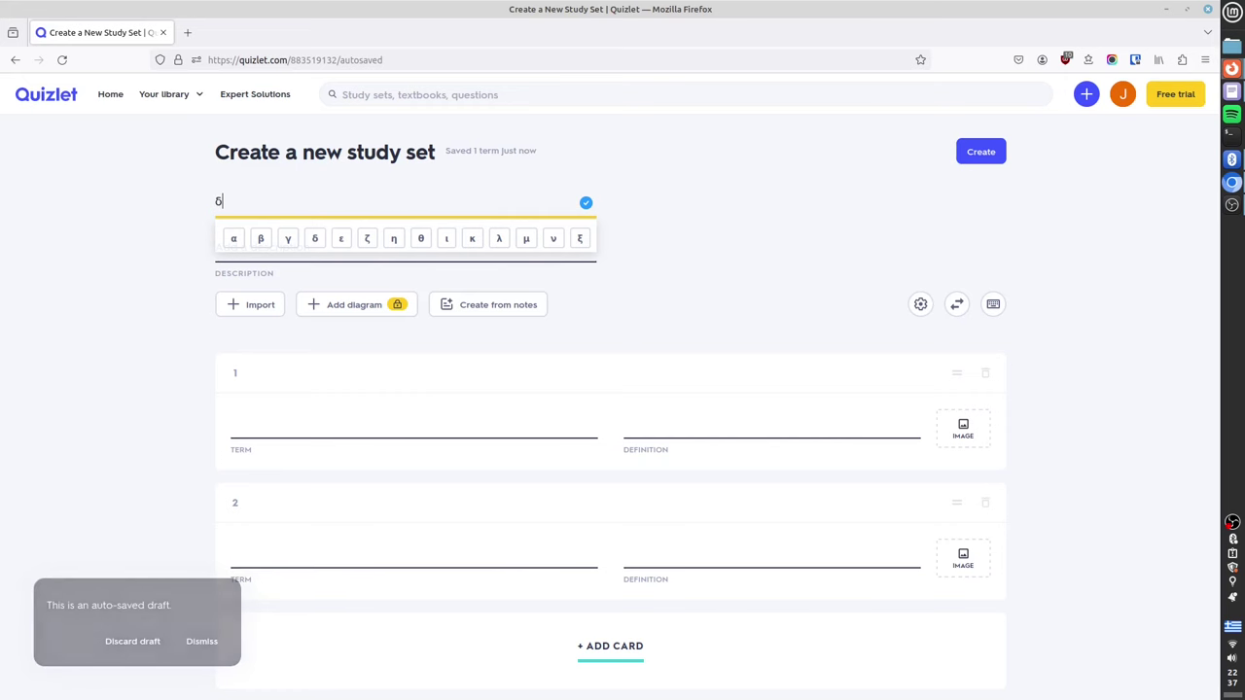
pyautogui.write('λληνική μυθολογία')
pyautogui.press('Tab')
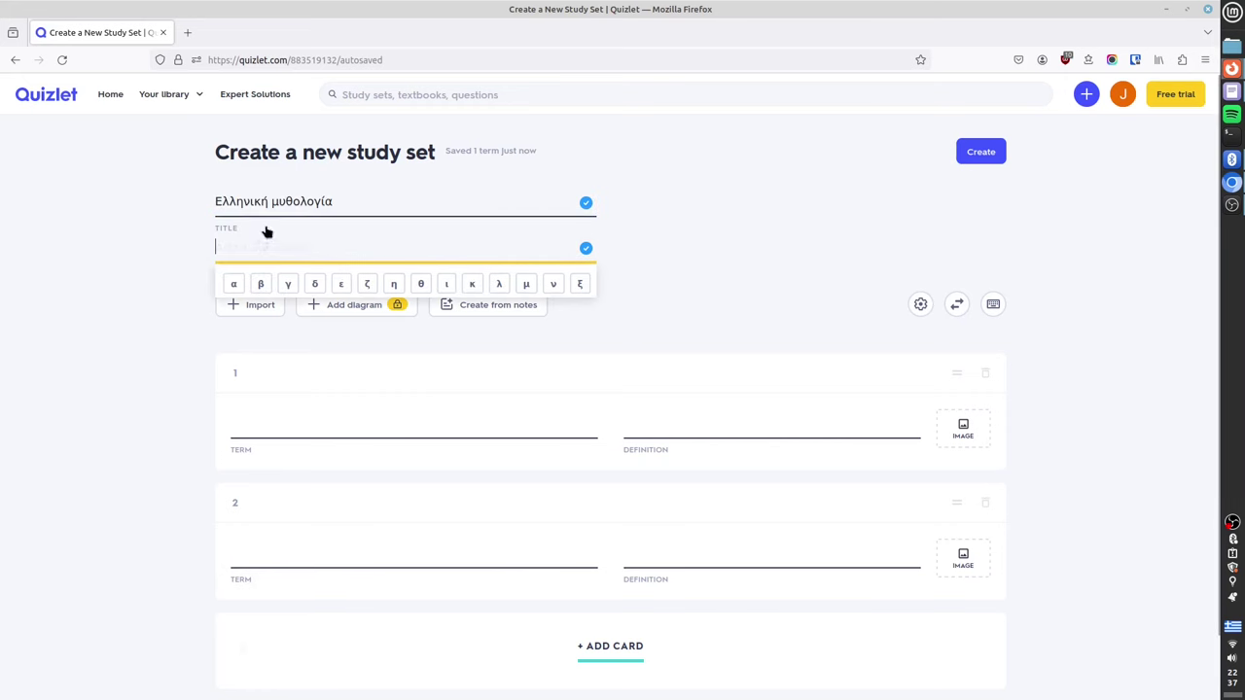
pyautogui.click(190, 294)
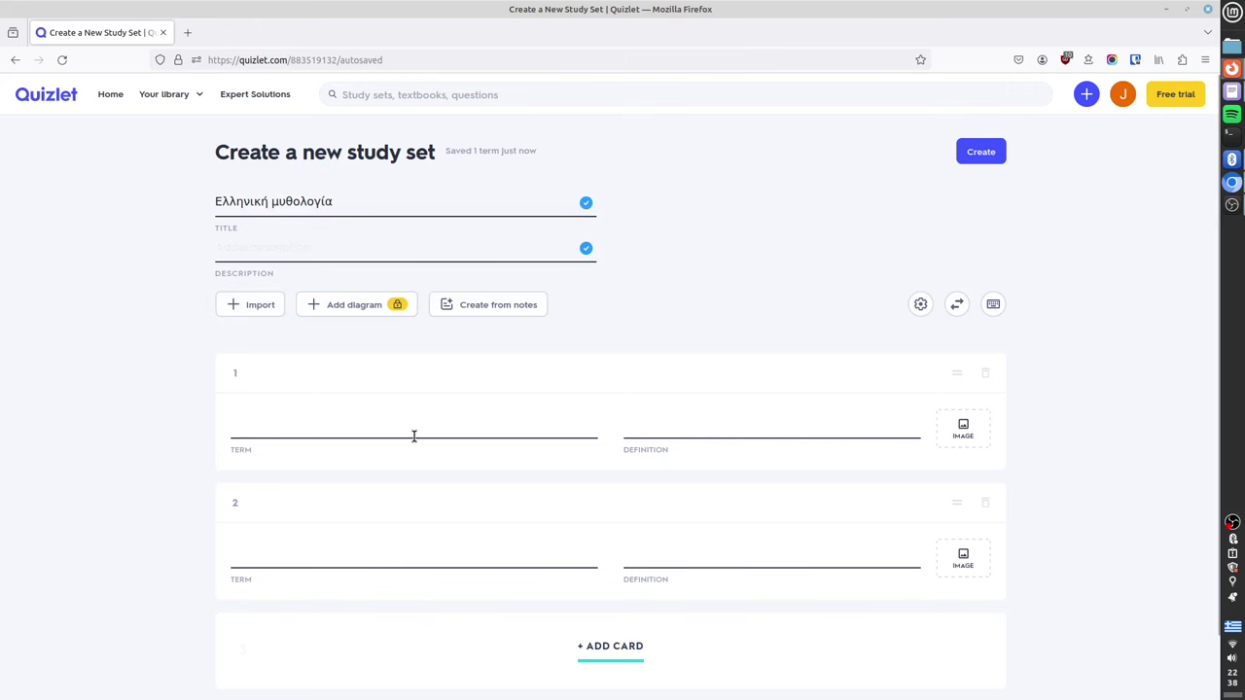
# - Enter "Αρτεμις" as the term of card 1
pyautogui.scroll(-2, 414, 437)
pyautogui.scroll(2, 414, 437)
pyautogui.scroll(-1, 413, 437)
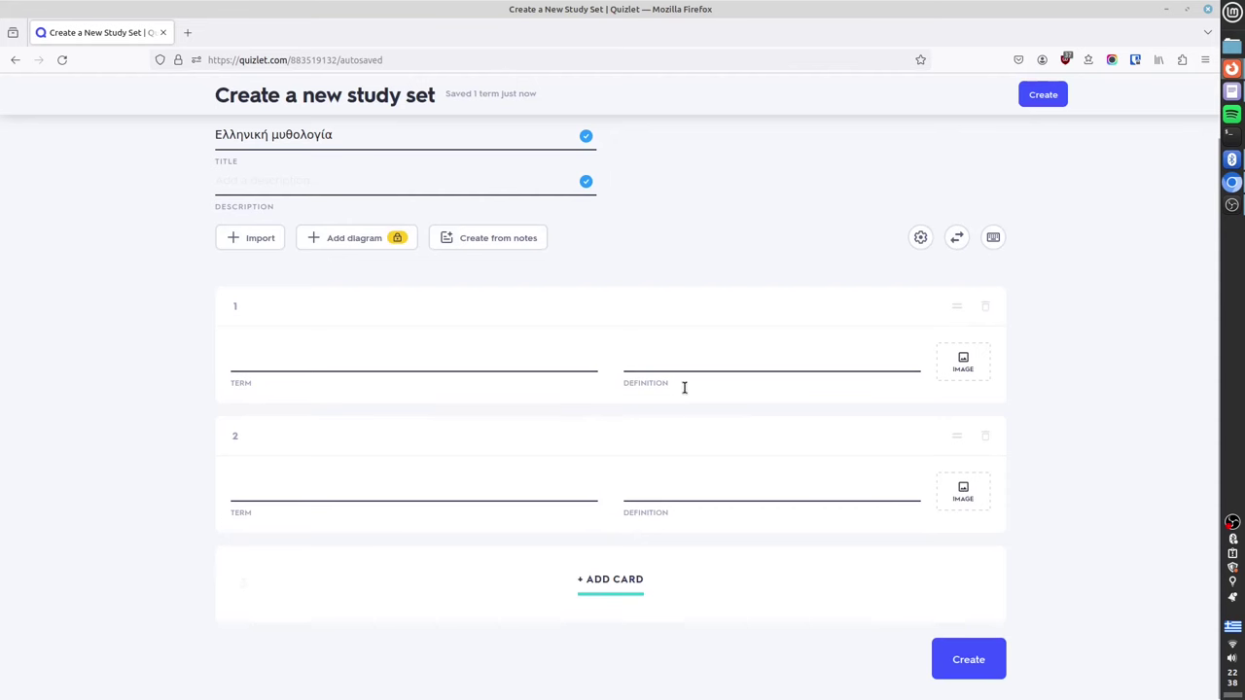
pyautogui.click(255, 363)
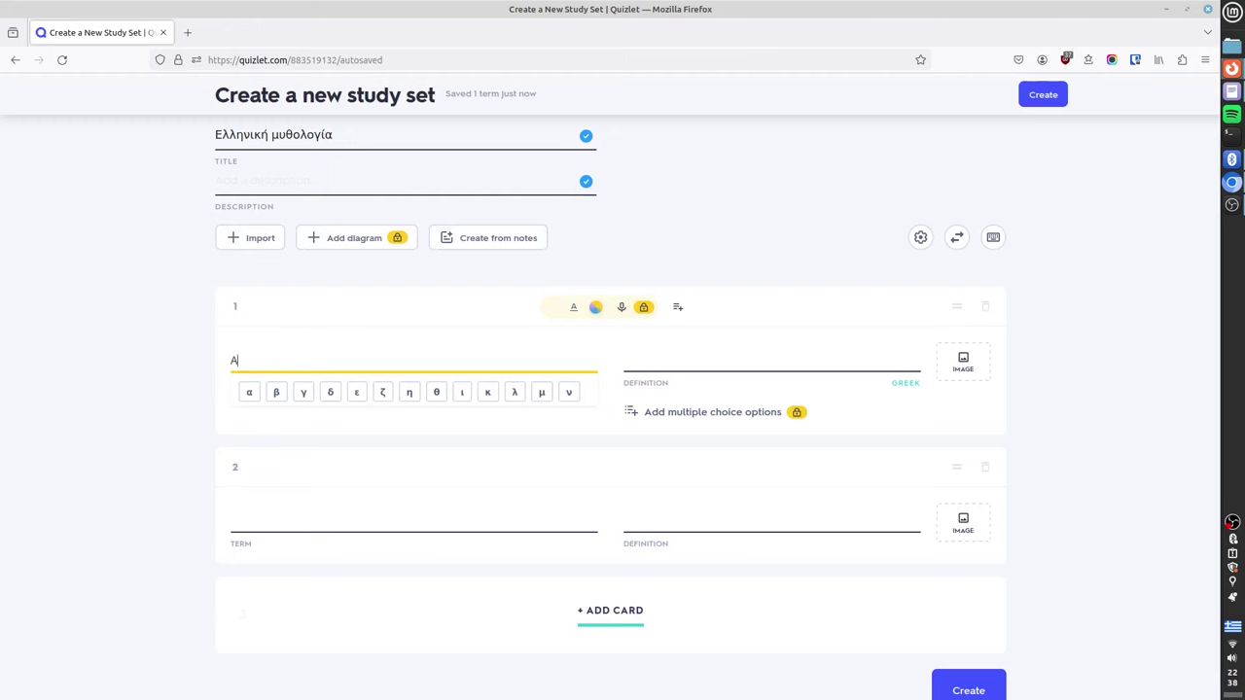
pyautogui.write('Αρτεμις')
# - Fill card 1's definition with the goddess description copied from the open text editor document, and remove the line break inside it
pyautogui.click(655, 361)
pyautogui.click(1233, 92)
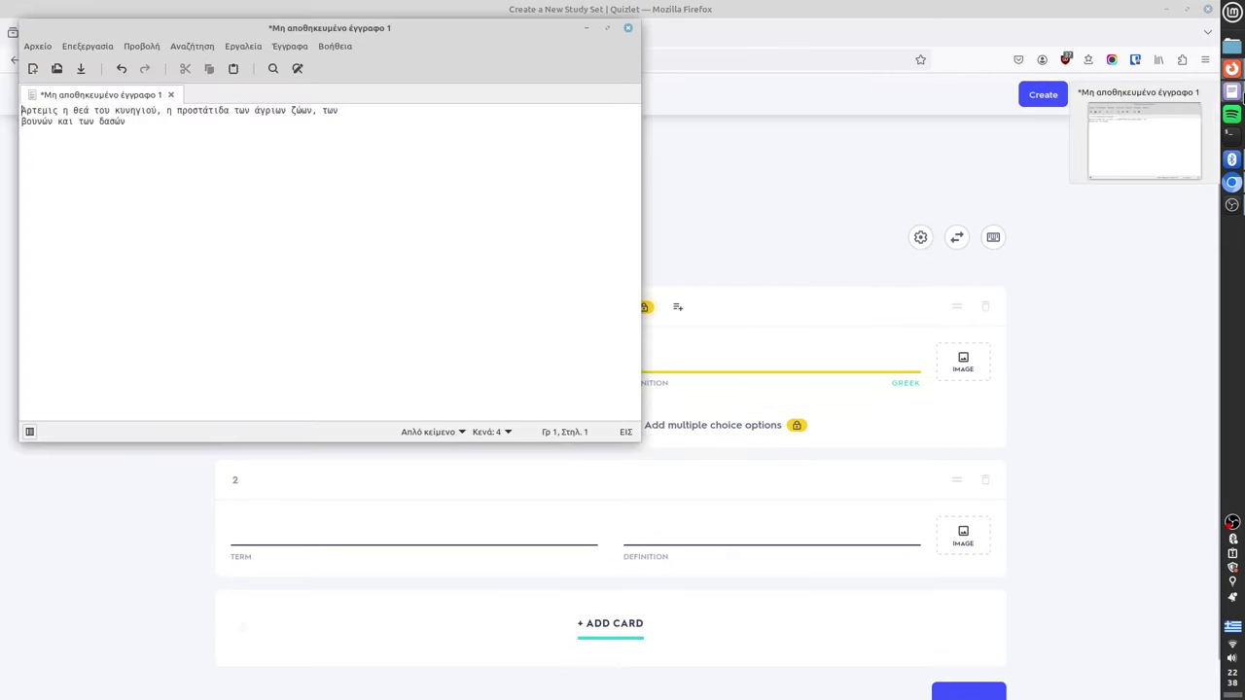
pyautogui.tripleClick(76, 125)
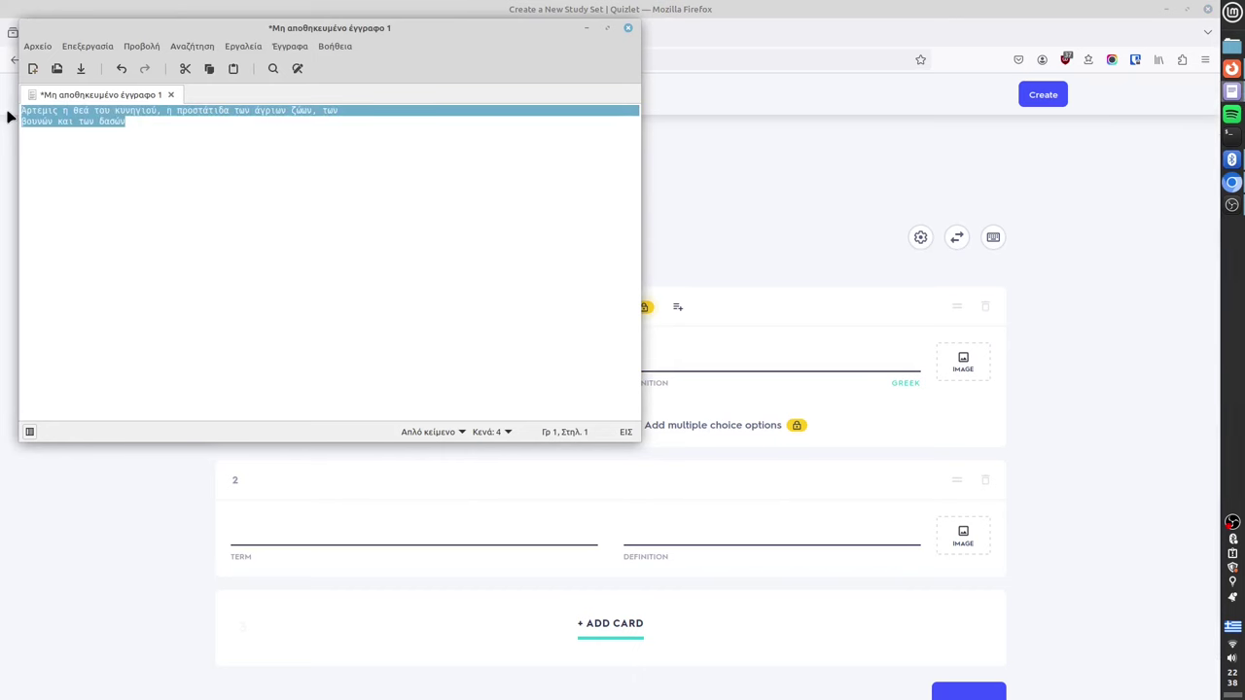
pyautogui.click(53, 514)
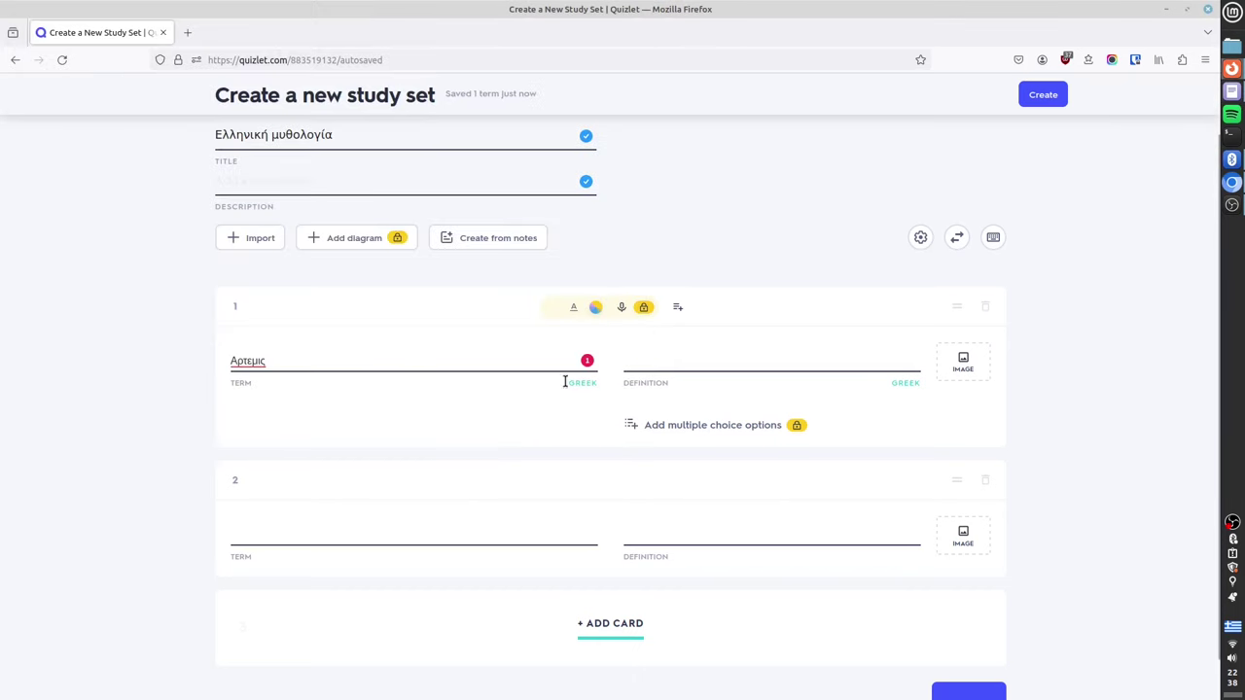
pyautogui.click(646, 359)
pyautogui.write('Άρτεμις η θεά του κυνηγιού, η προστάτιδα των άγριων ζώων, των βουνών και των δασών')
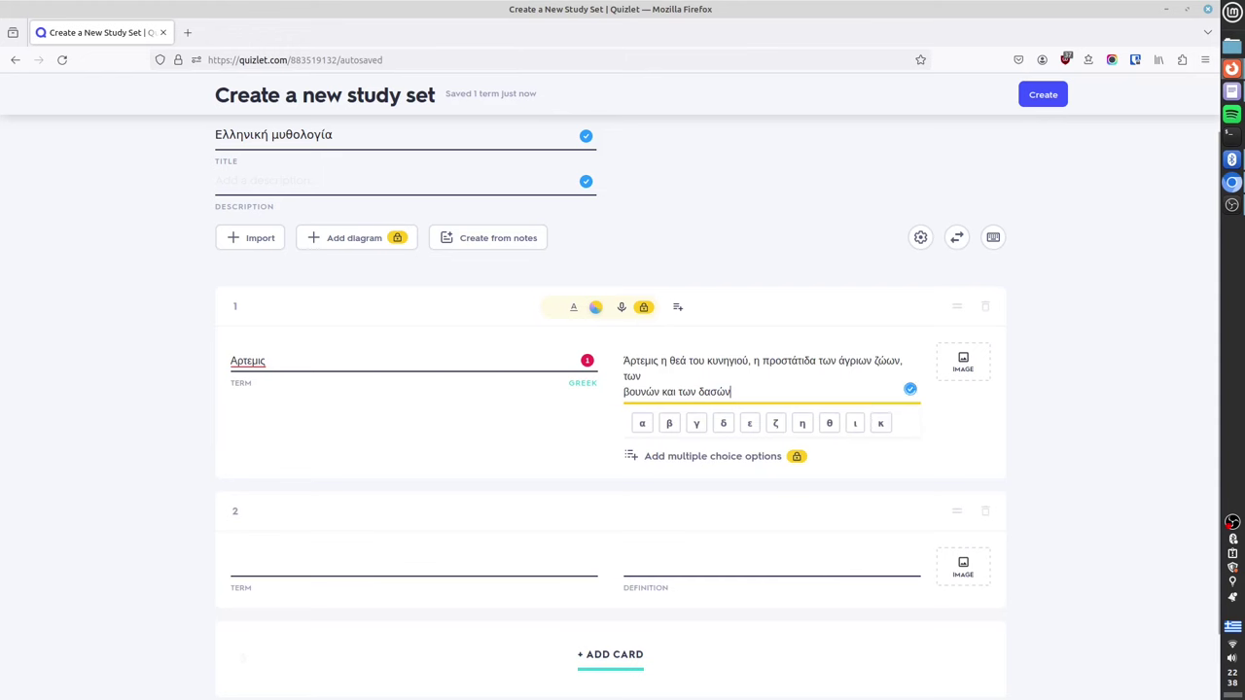
pyautogui.click(661, 374)
pyautogui.press('Delete')
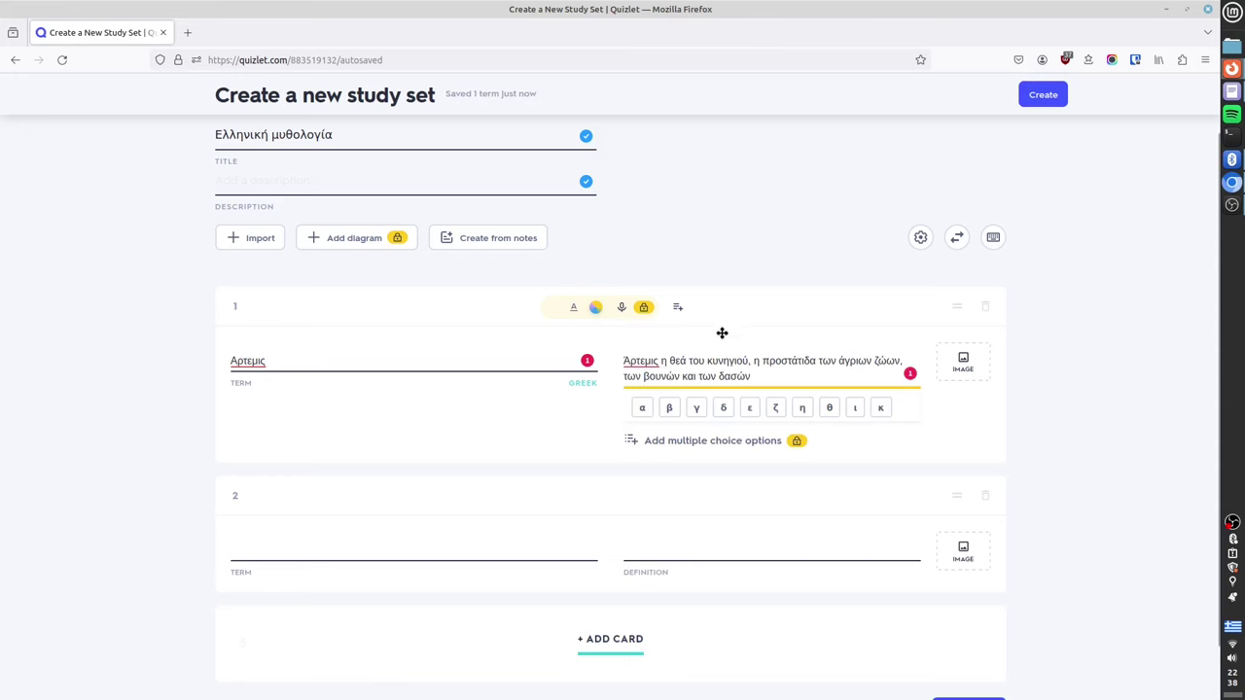
pyautogui.click(581, 384)
pyautogui.click(458, 463)
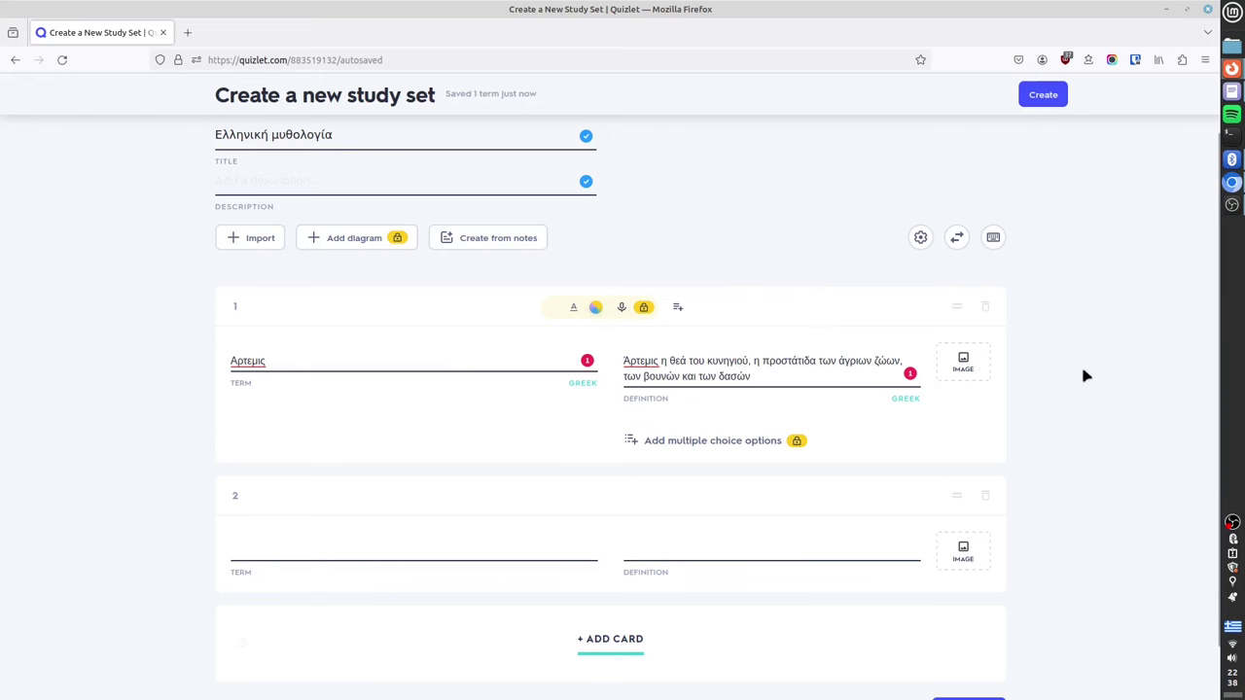
# - Add the suggested image of the Artemis statue with a deer on a white background to card 1
pyautogui.scroll(-1, 584, 409)
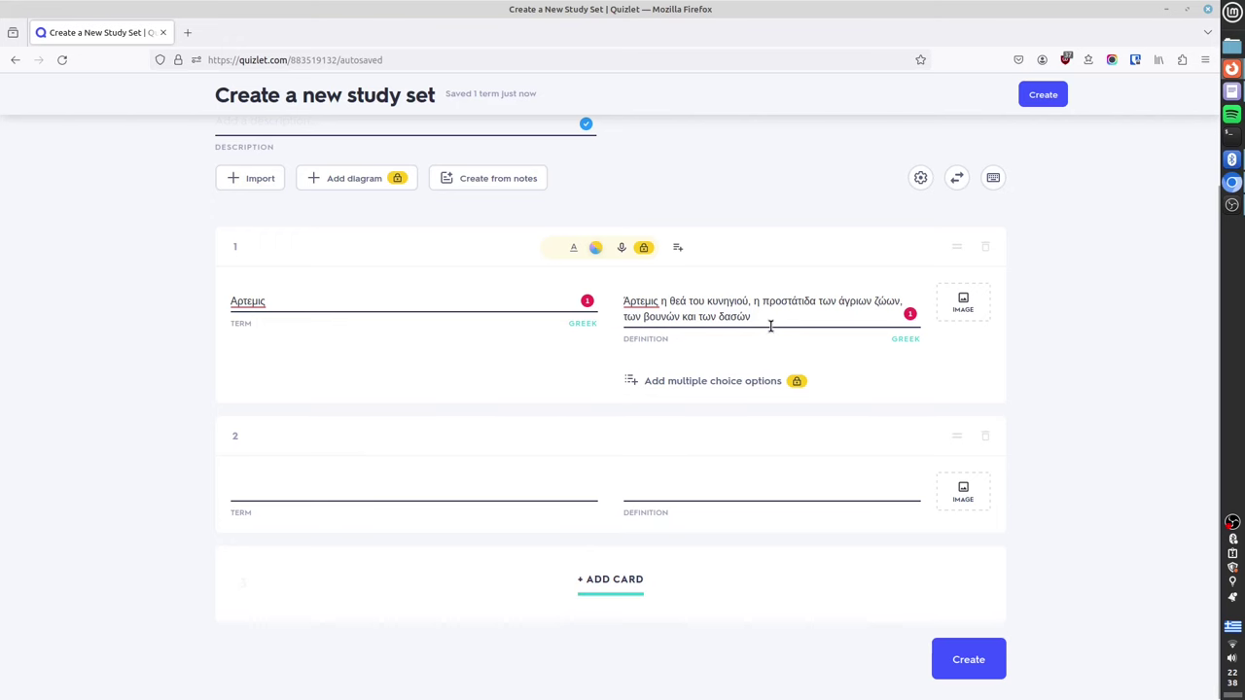
pyautogui.click(962, 305)
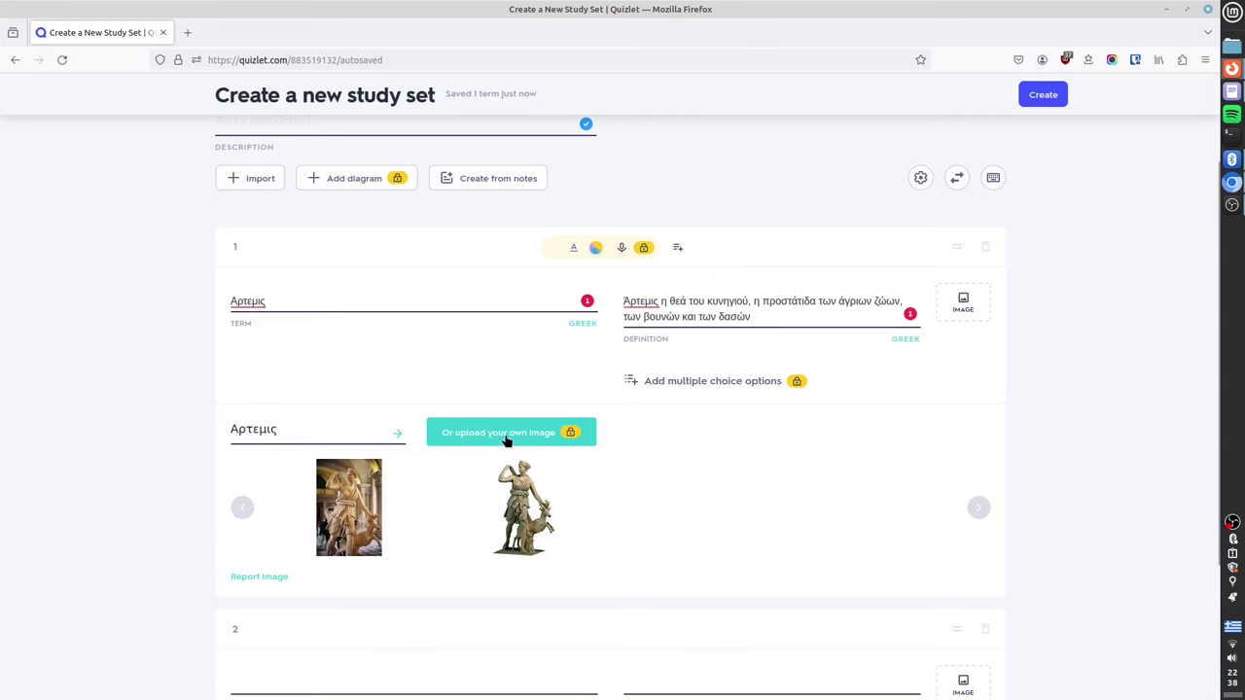
pyautogui.click(285, 425)
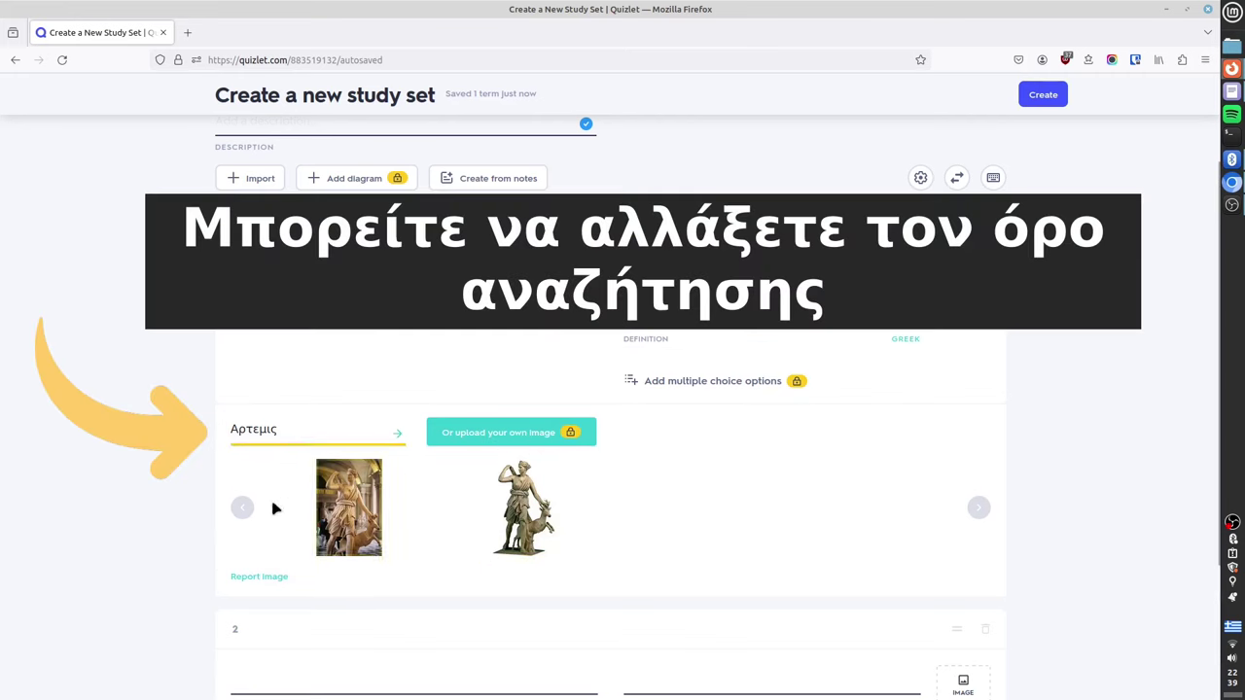
pyautogui.click(241, 512)
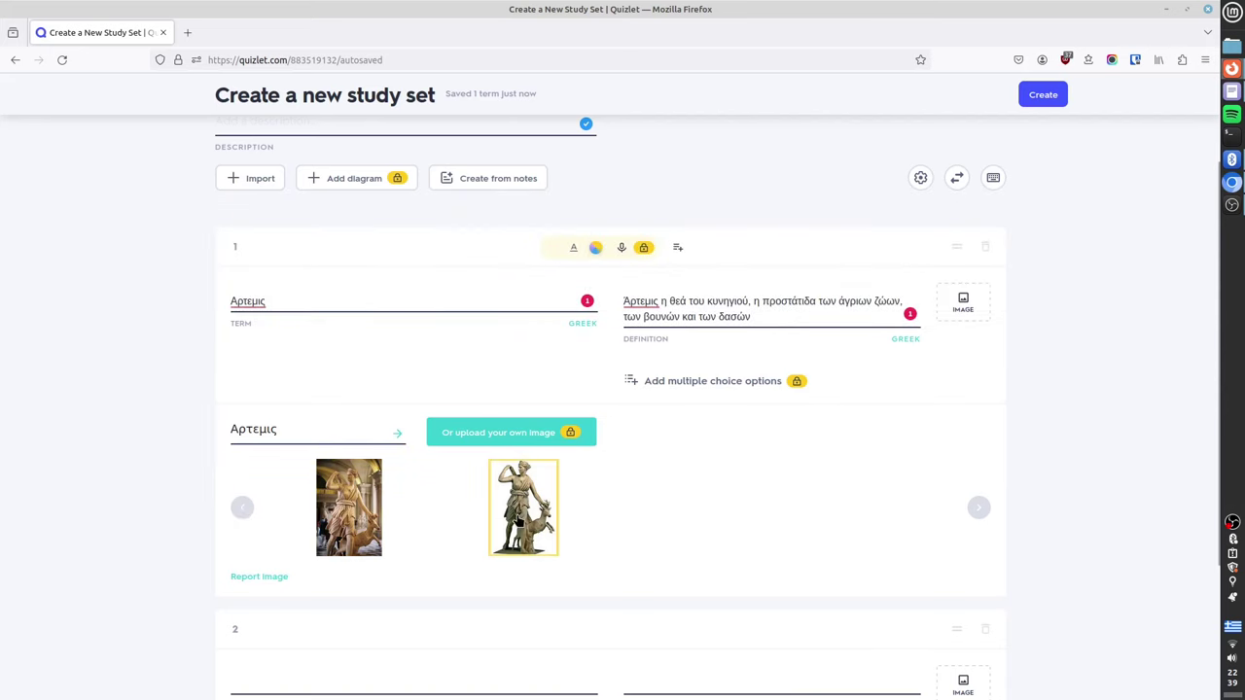
pyautogui.click(520, 520)
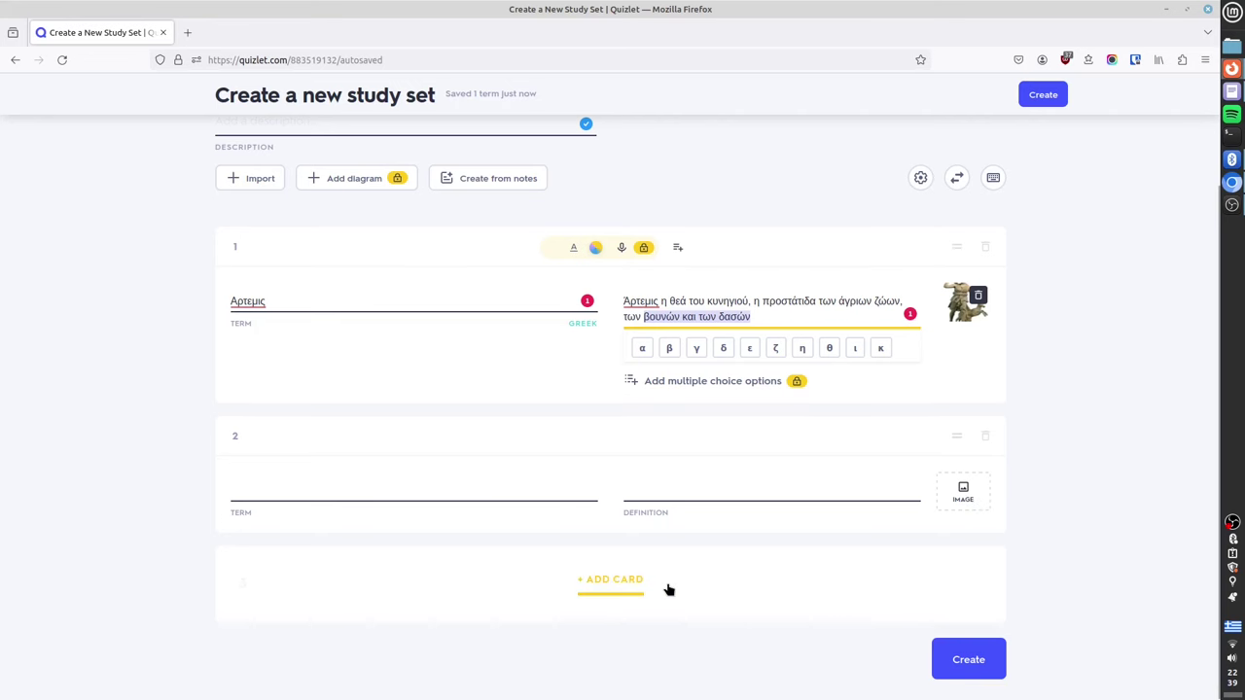
# - View the data import page with its term and card separator options, and cancel the import
pyautogui.scroll(3, 710, 571)
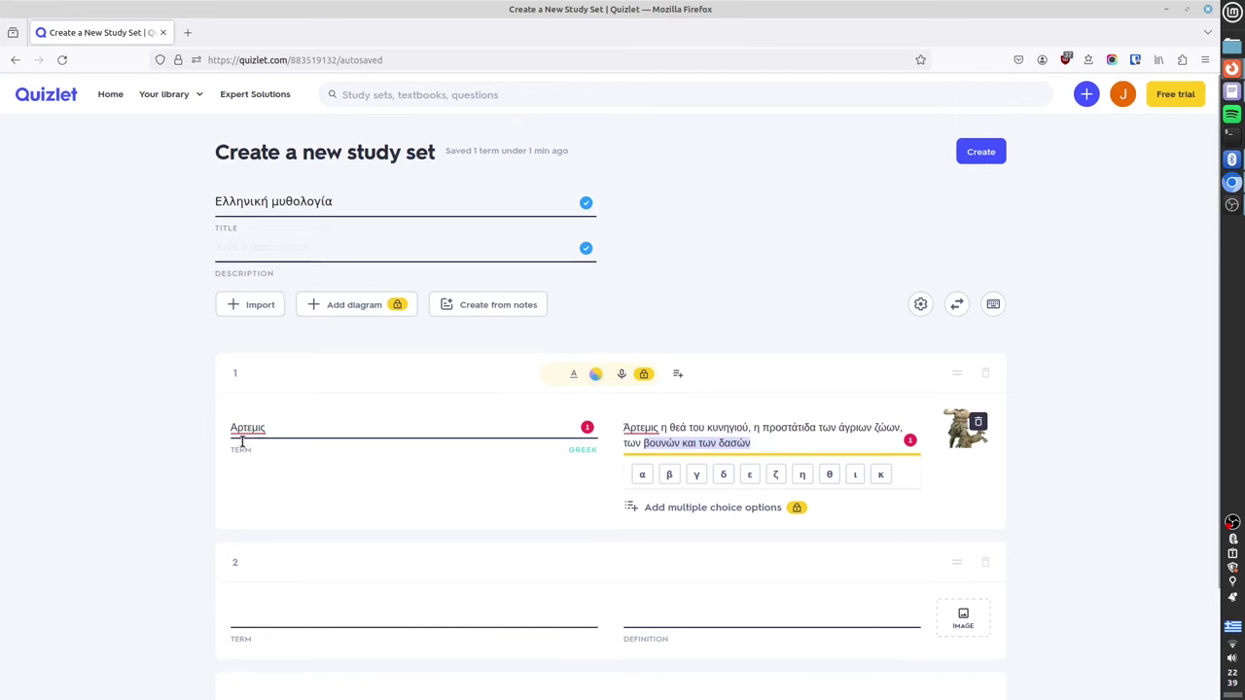
pyautogui.click(247, 307)
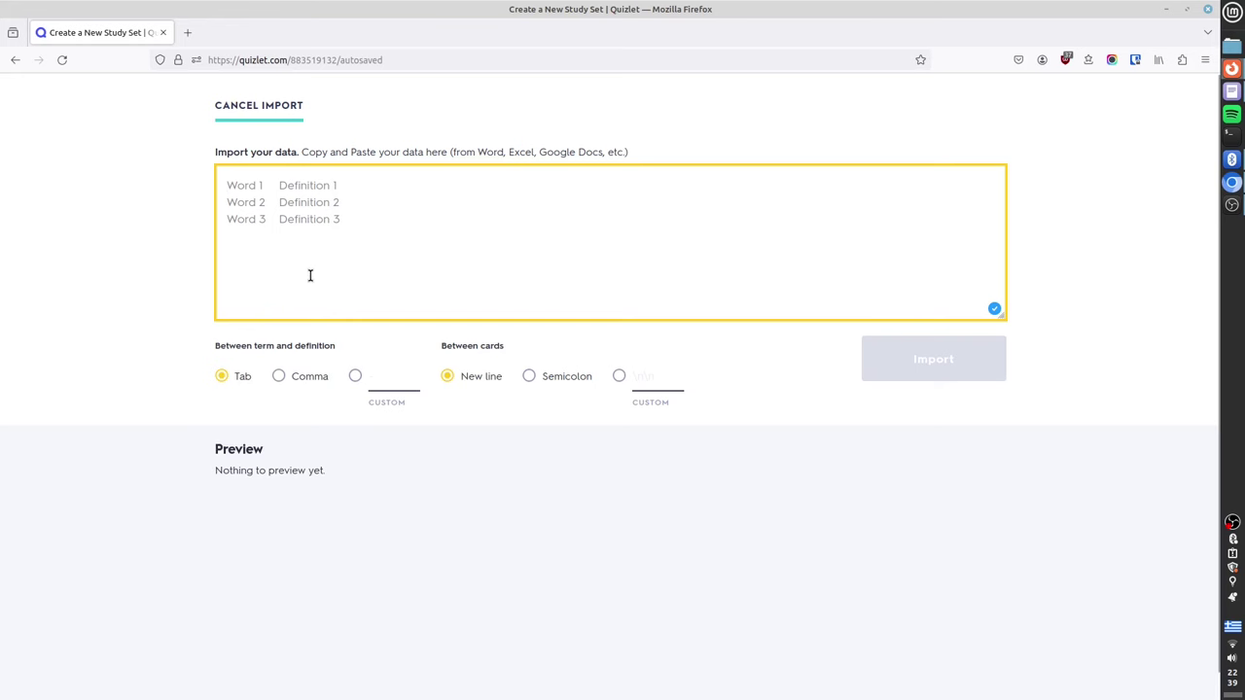
pyautogui.click(284, 106)
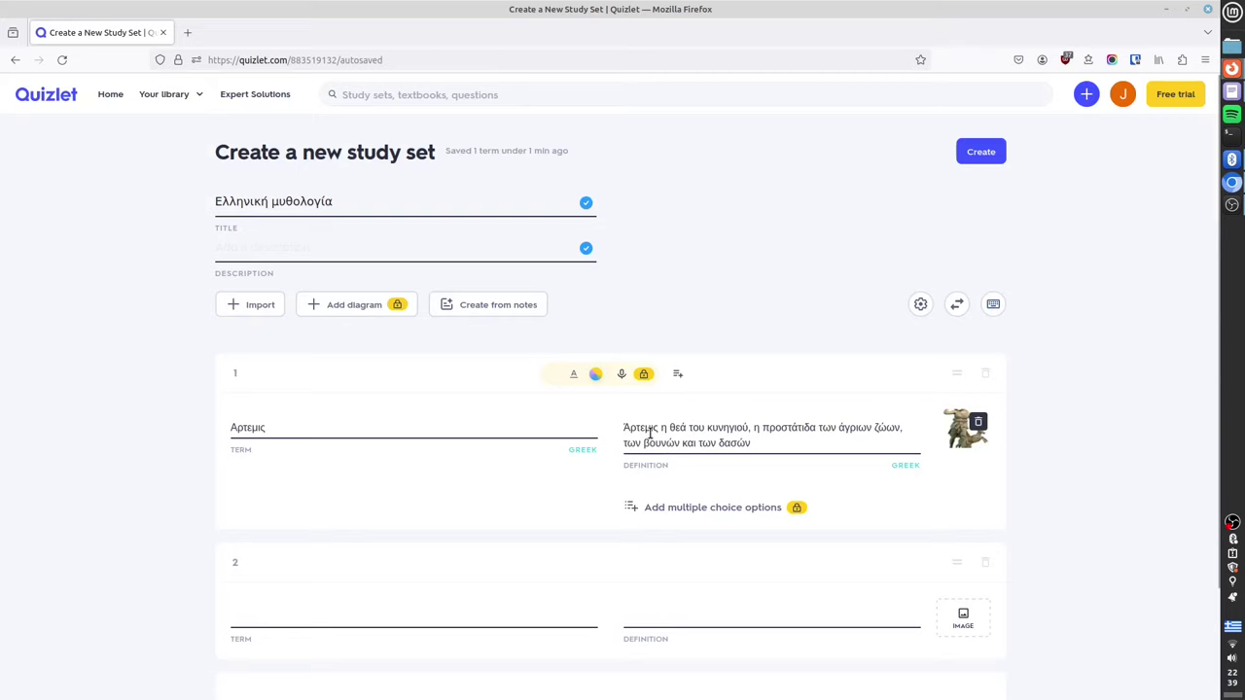
# - Look over the draft study set from its title down to the empty second card
pyautogui.scroll(-1, 622, 410)
pyautogui.scroll(1, 856, 339)
pyautogui.scroll(-2, 709, 281)
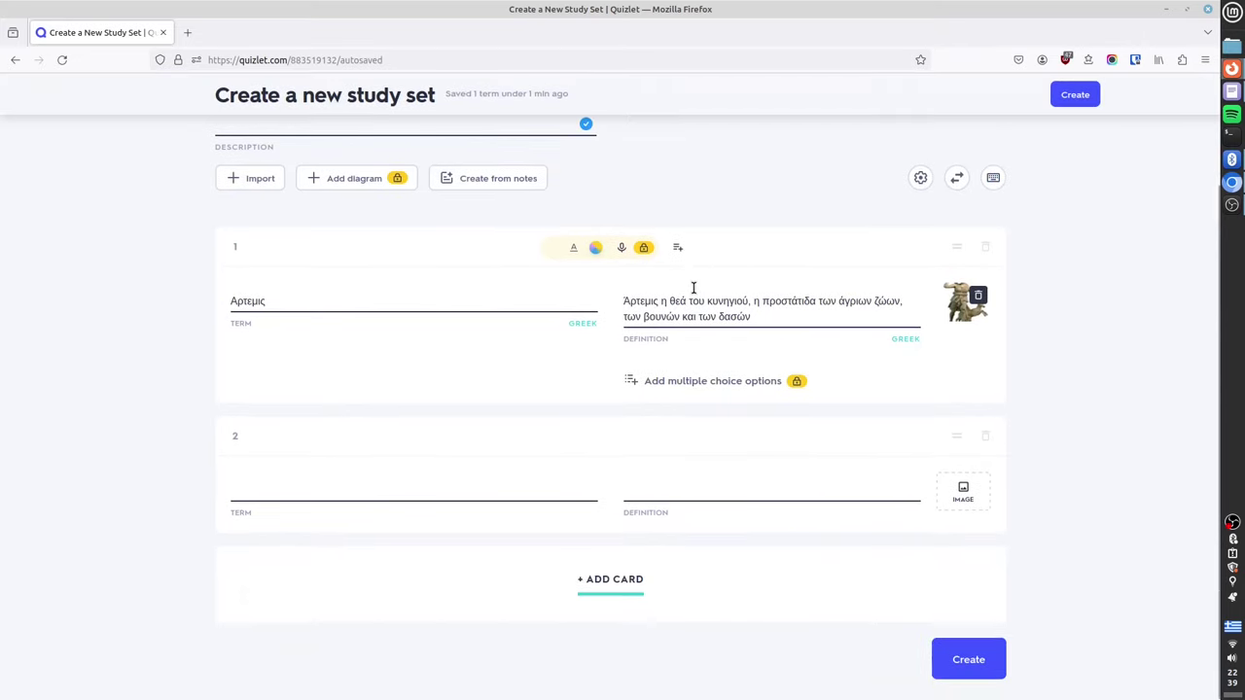
pyautogui.scroll(1, 681, 311)
pyautogui.scroll(-1, 584, 370)
pyautogui.scroll(2, 476, 360)
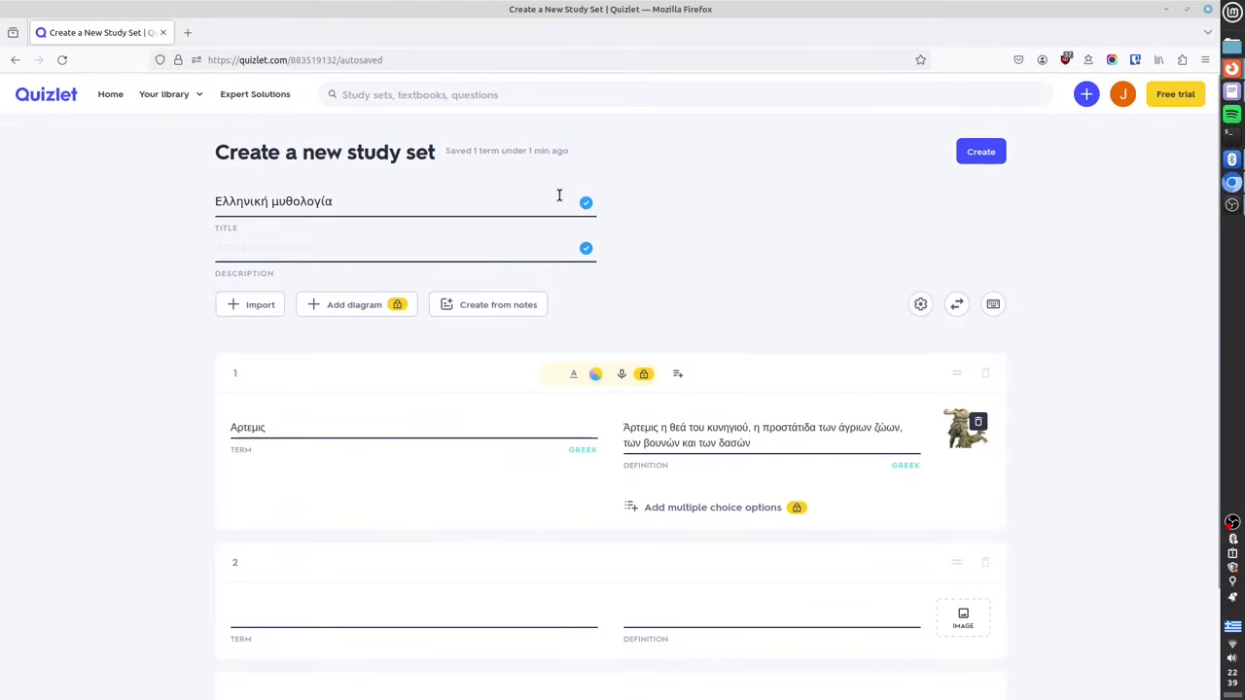
pyautogui.scroll(-2, 697, 356)
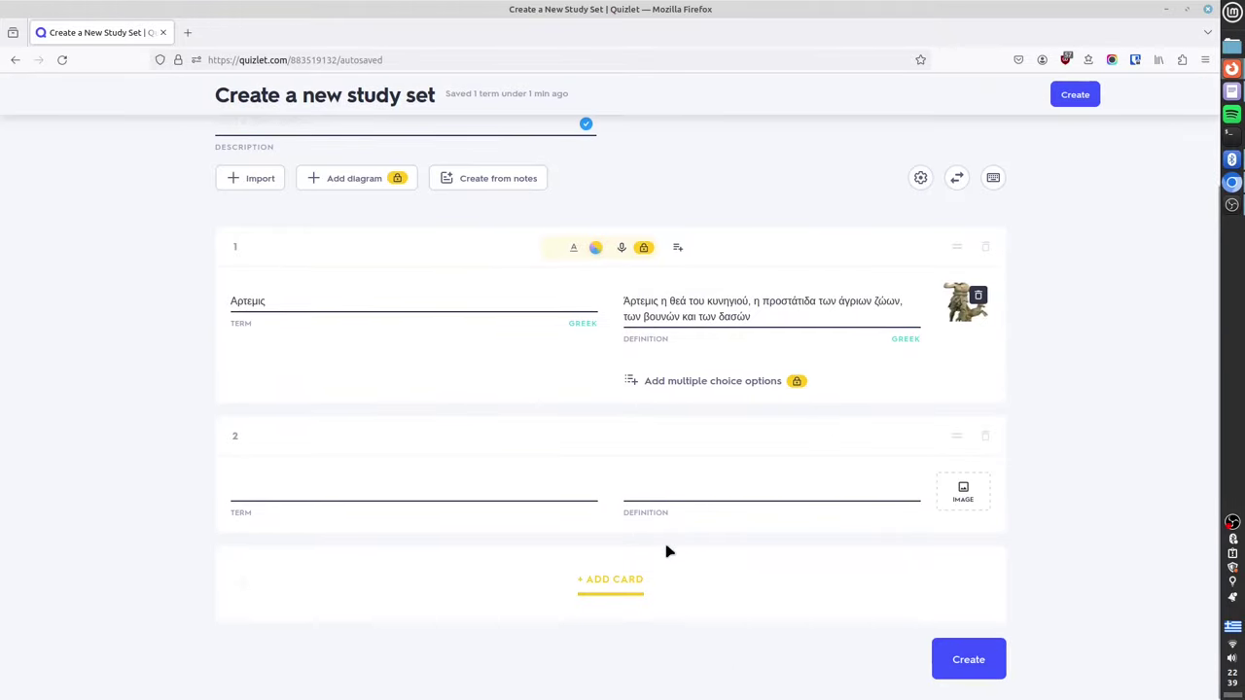
pyautogui.scroll(2, 642, 487)
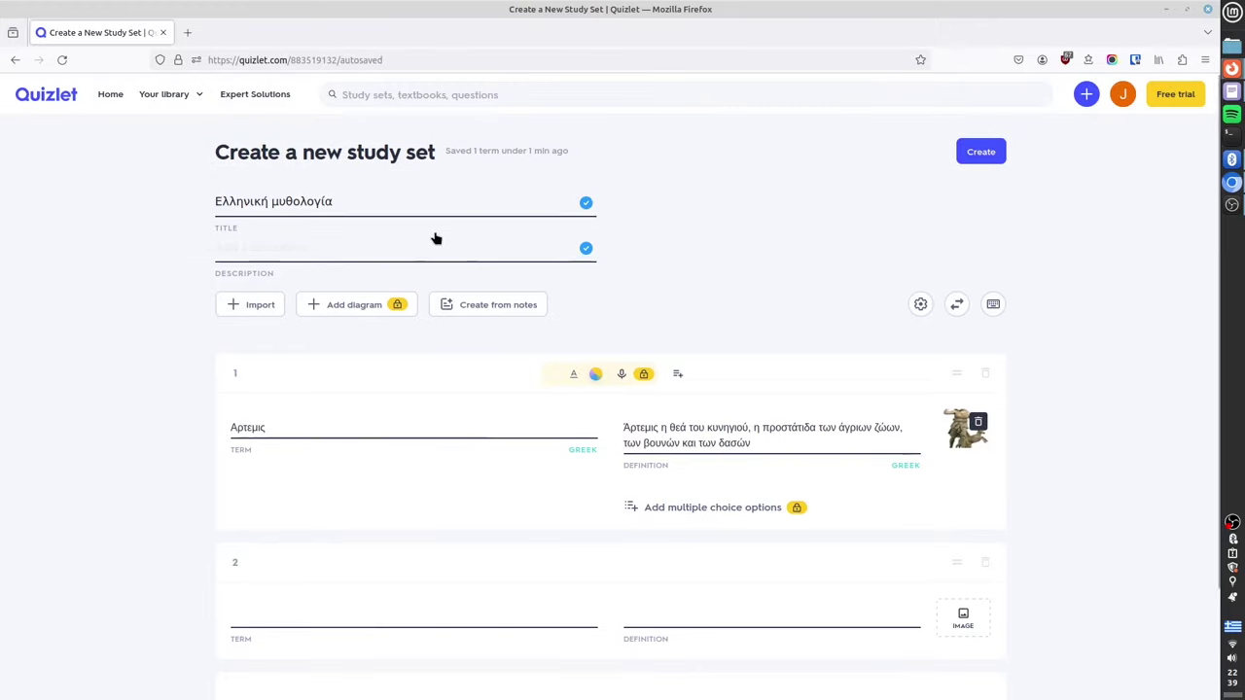
# - Open the existing study set "πρόσωπα της ελληνικής μυθολογίας" from the library for editing
pyautogui.click(180, 98)
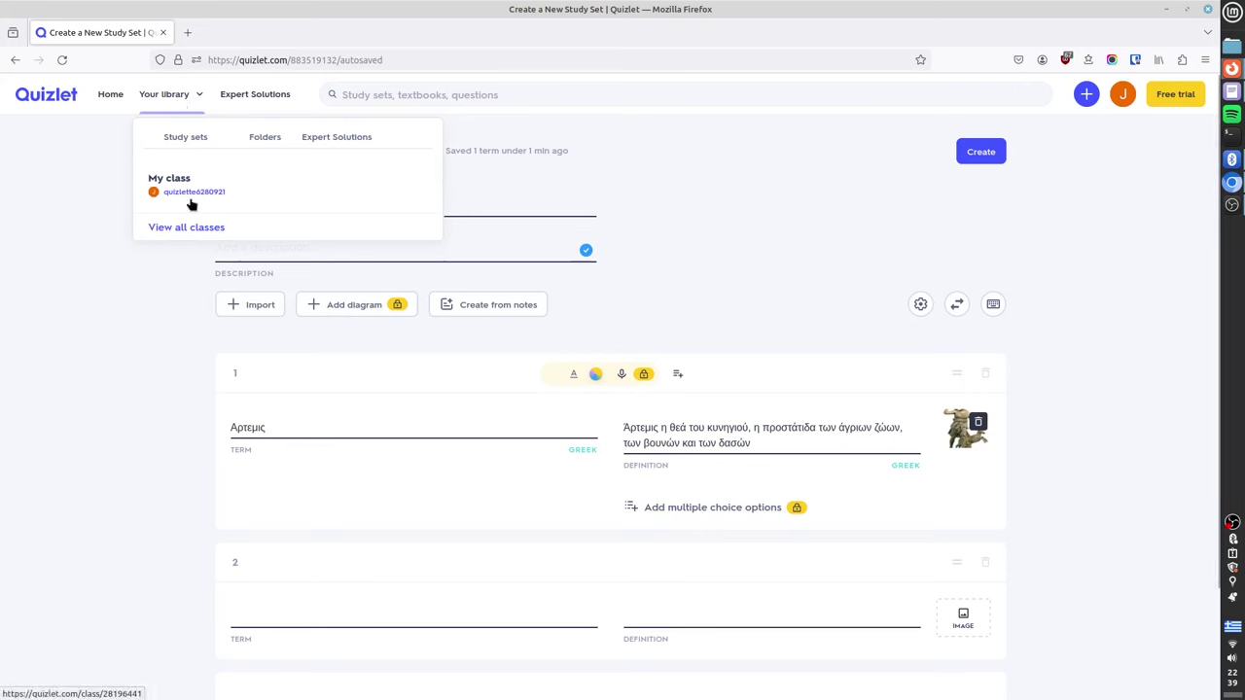
pyautogui.click(185, 143)
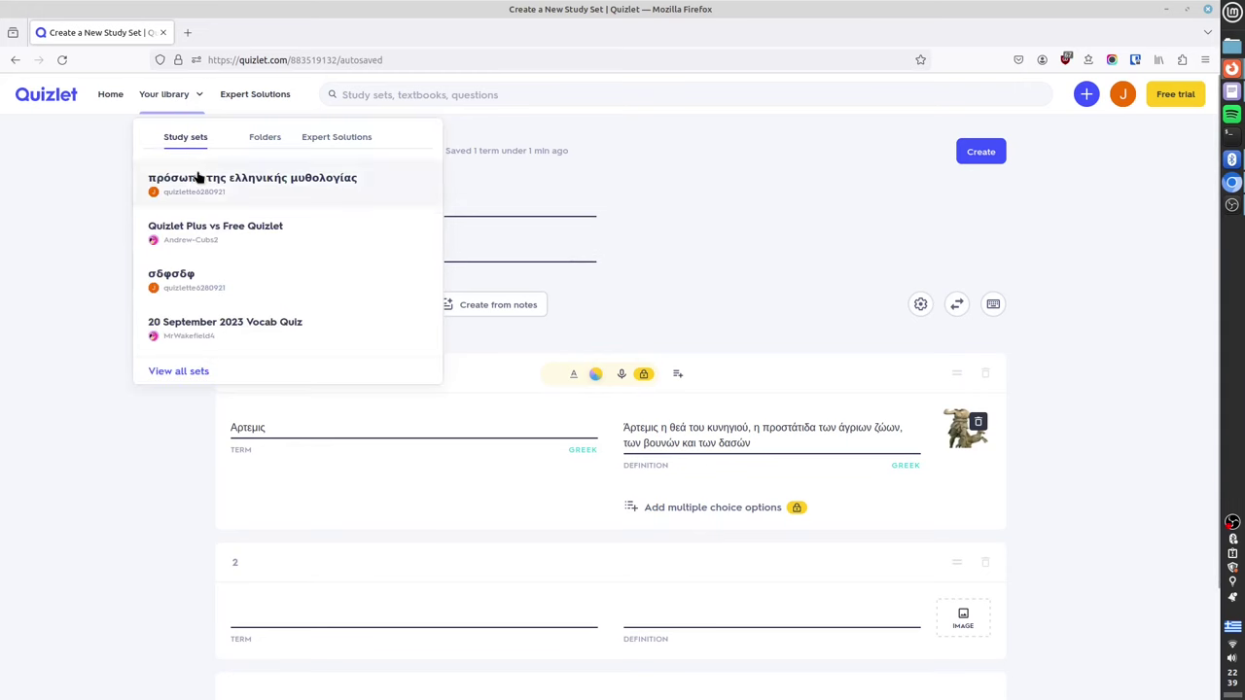
pyautogui.click(284, 205)
pyautogui.scroll(-5, 573, 263)
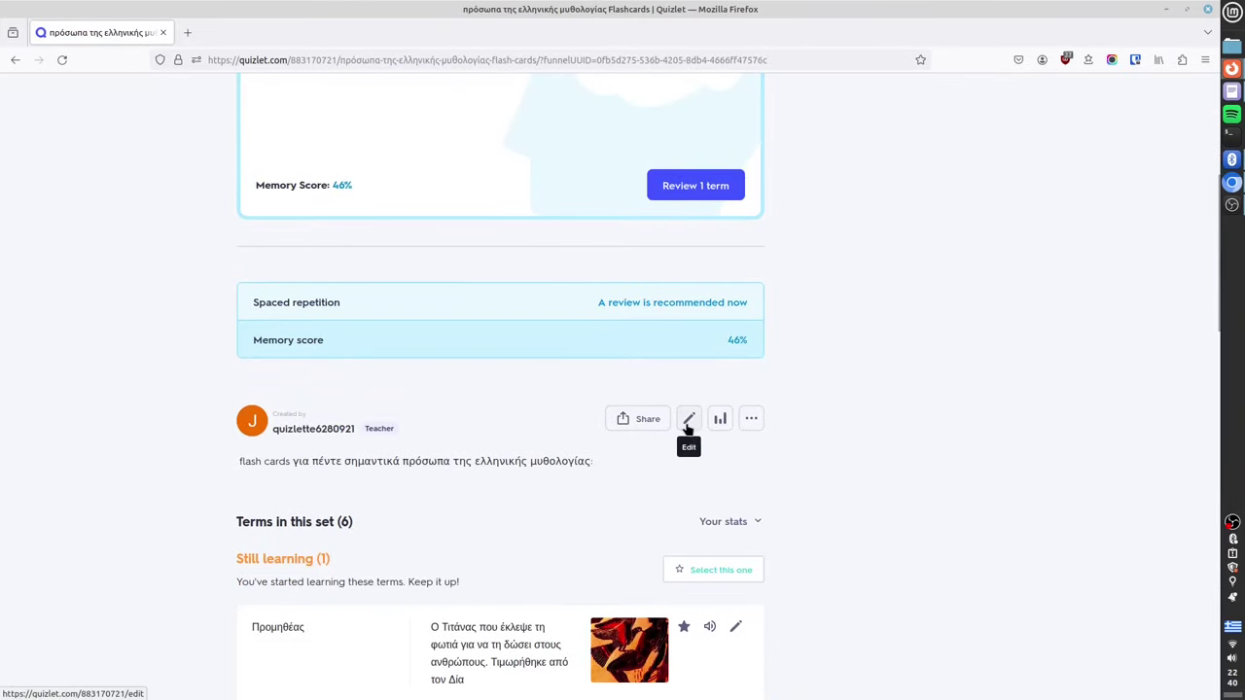
pyautogui.click(687, 420)
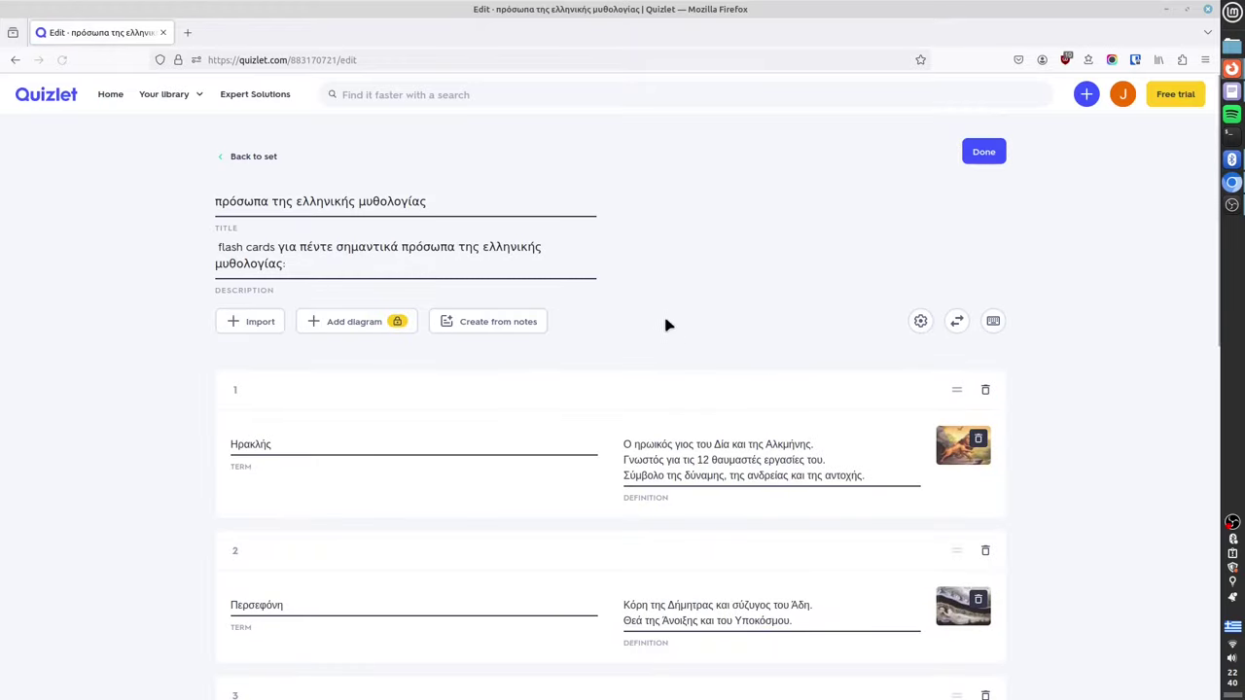
# - Review the set's title, description and cards, and save it to finish editing
pyautogui.scroll(-10, 603, 340)
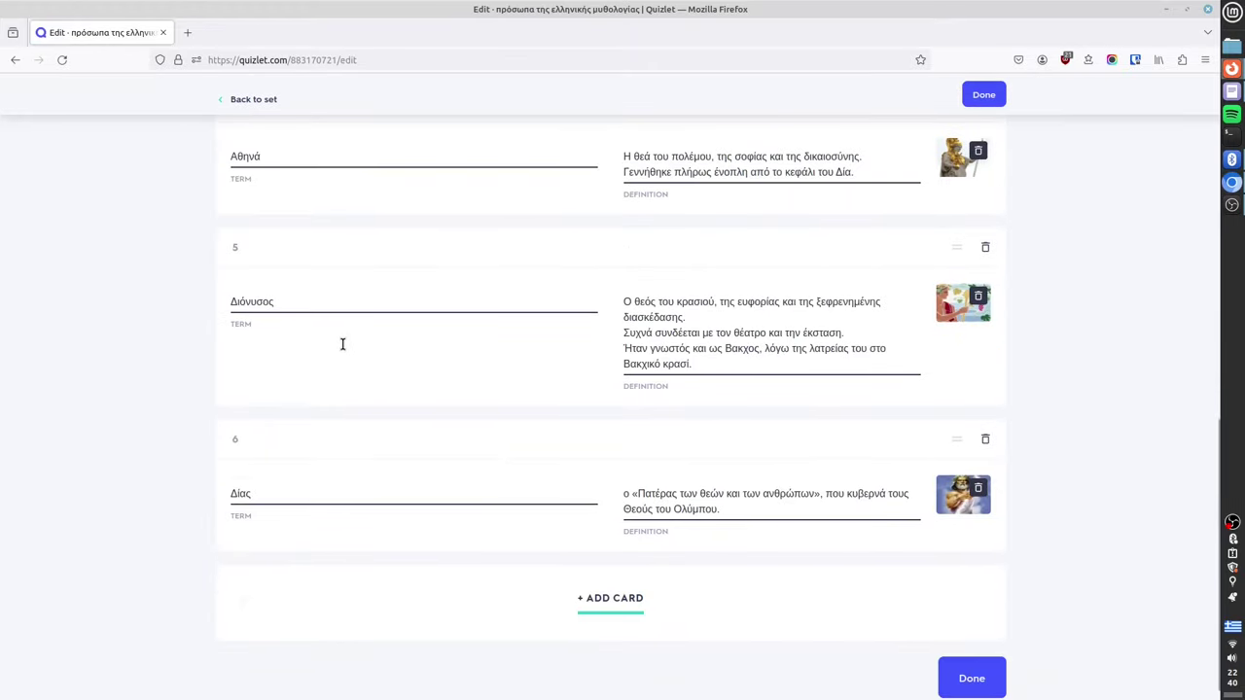
pyautogui.scroll(10, 342, 344)
pyautogui.scroll(-2, 331, 341)
pyautogui.scroll(2, 717, 334)
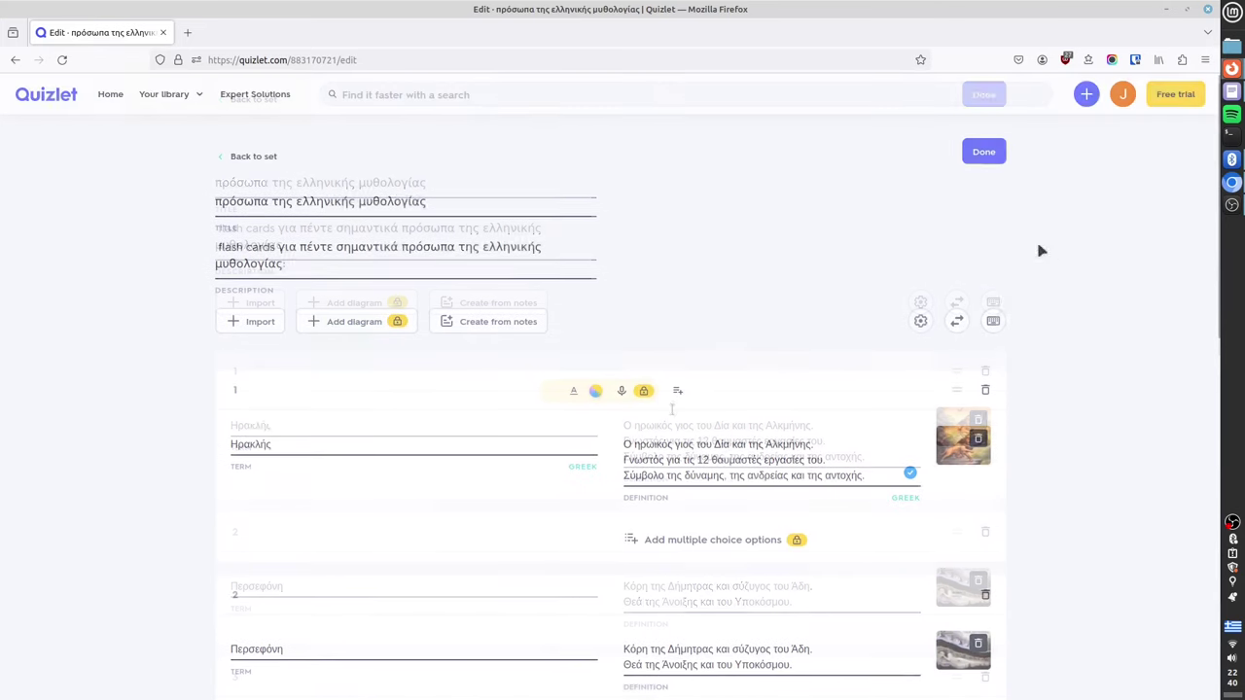
pyautogui.click(982, 152)
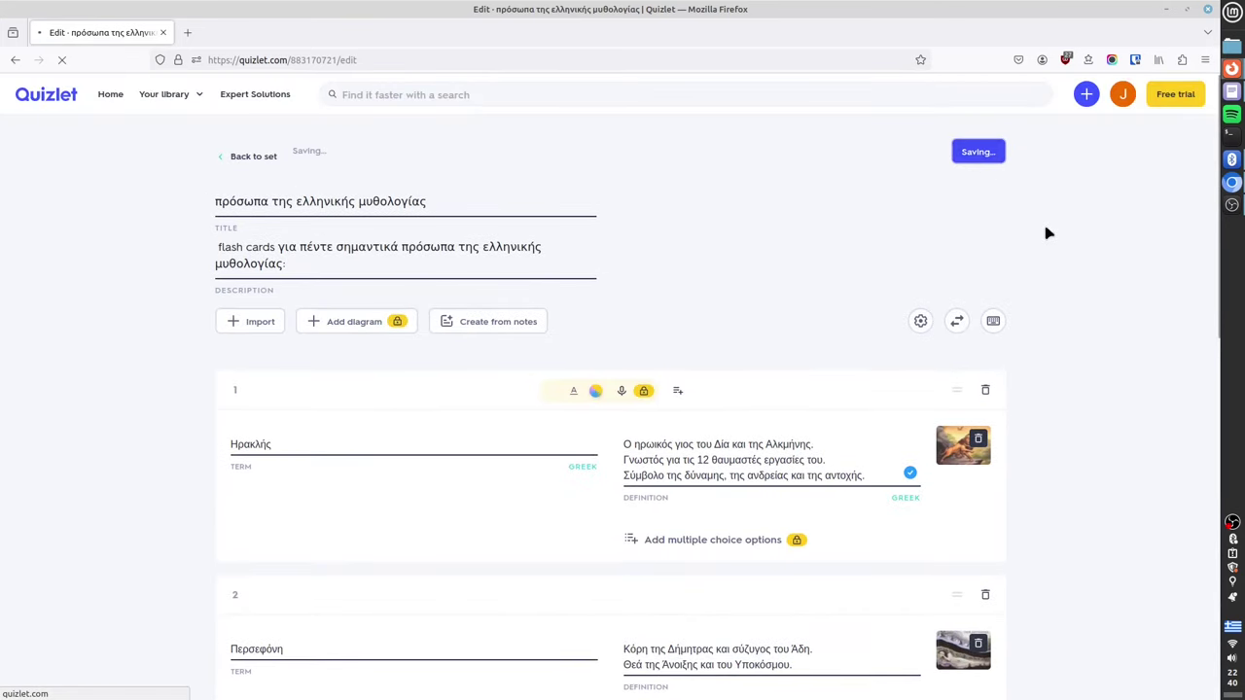
# - Look over the study set's page, from its review section to the sharing options and term list
pyautogui.scroll(-4, 598, 342)
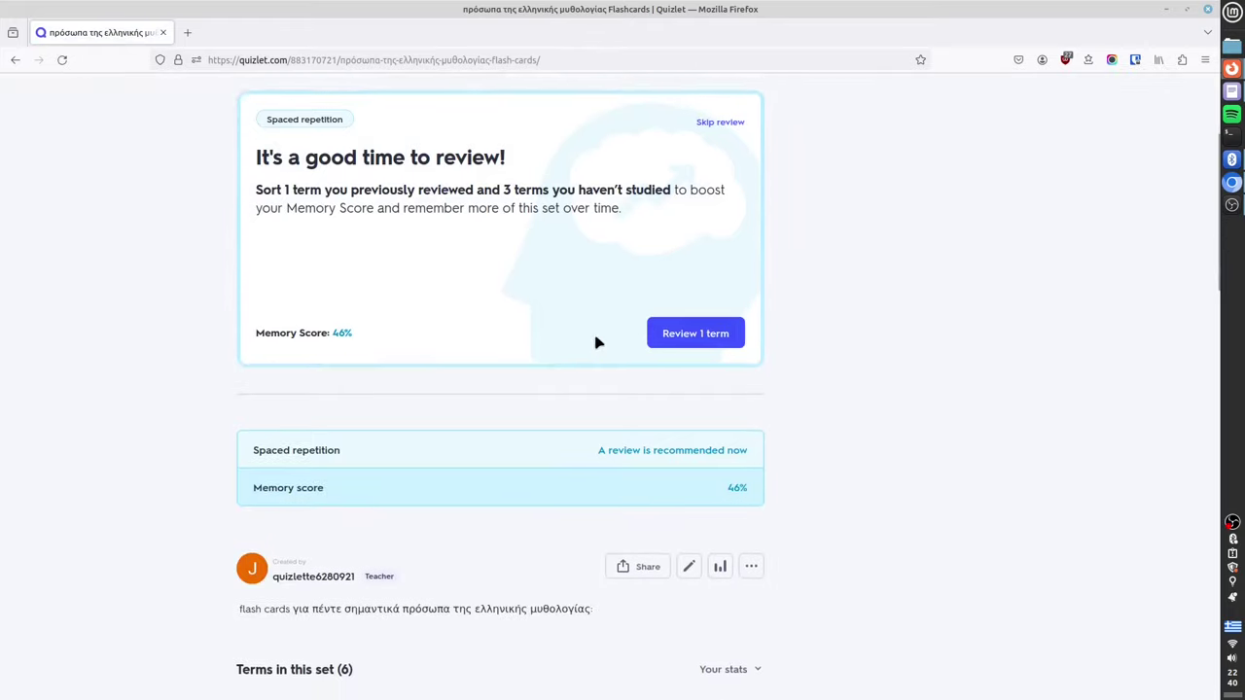
pyautogui.scroll(-2, 598, 342)
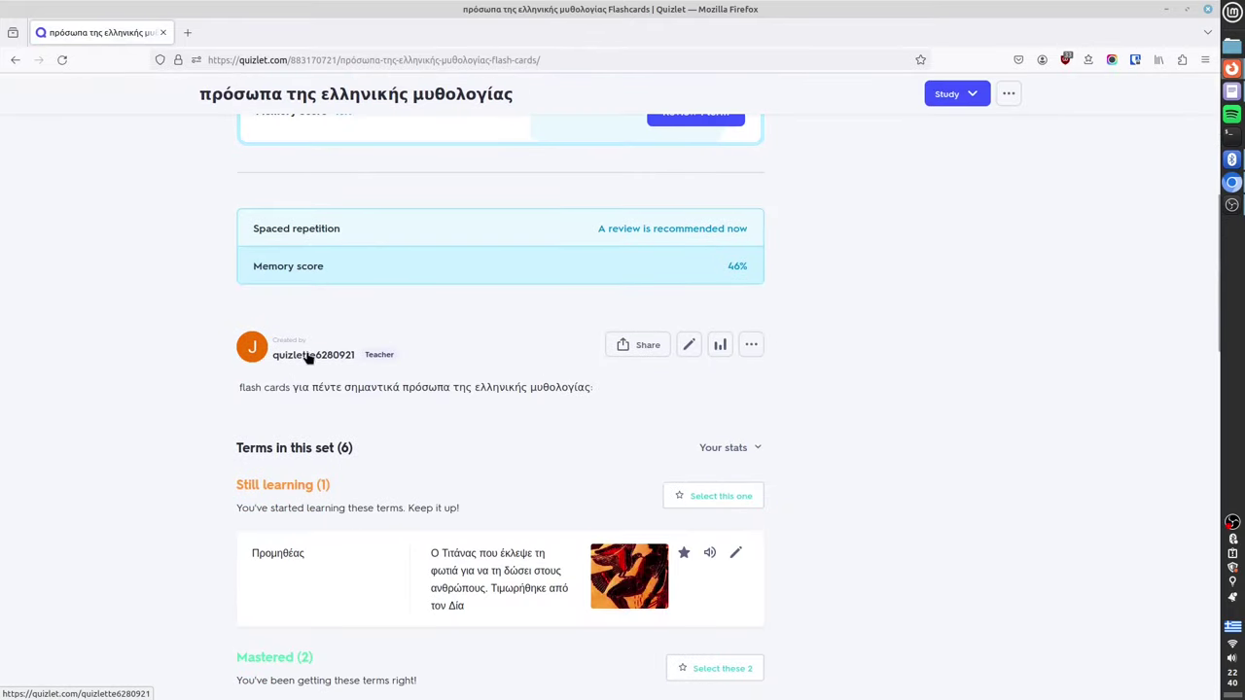
pyautogui.scroll(4, 307, 358)
pyautogui.scroll(-3, 428, 411)
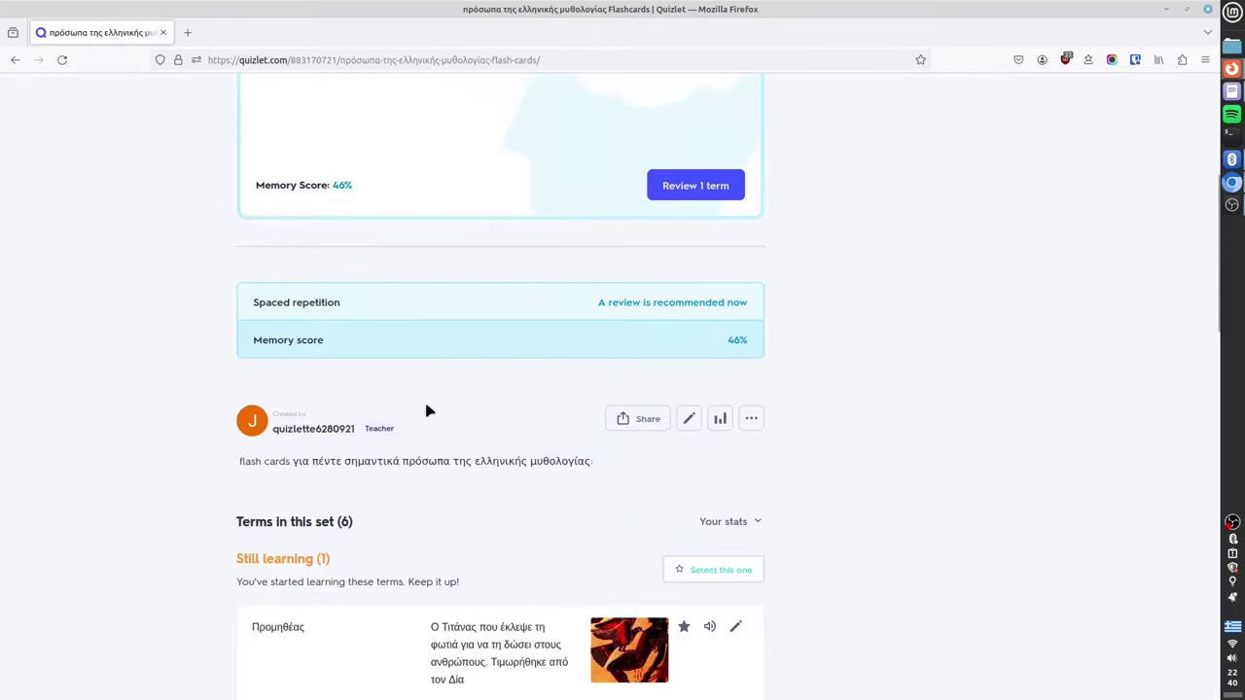
pyautogui.scroll(3, 823, 389)
pyautogui.scroll(-5, 719, 386)
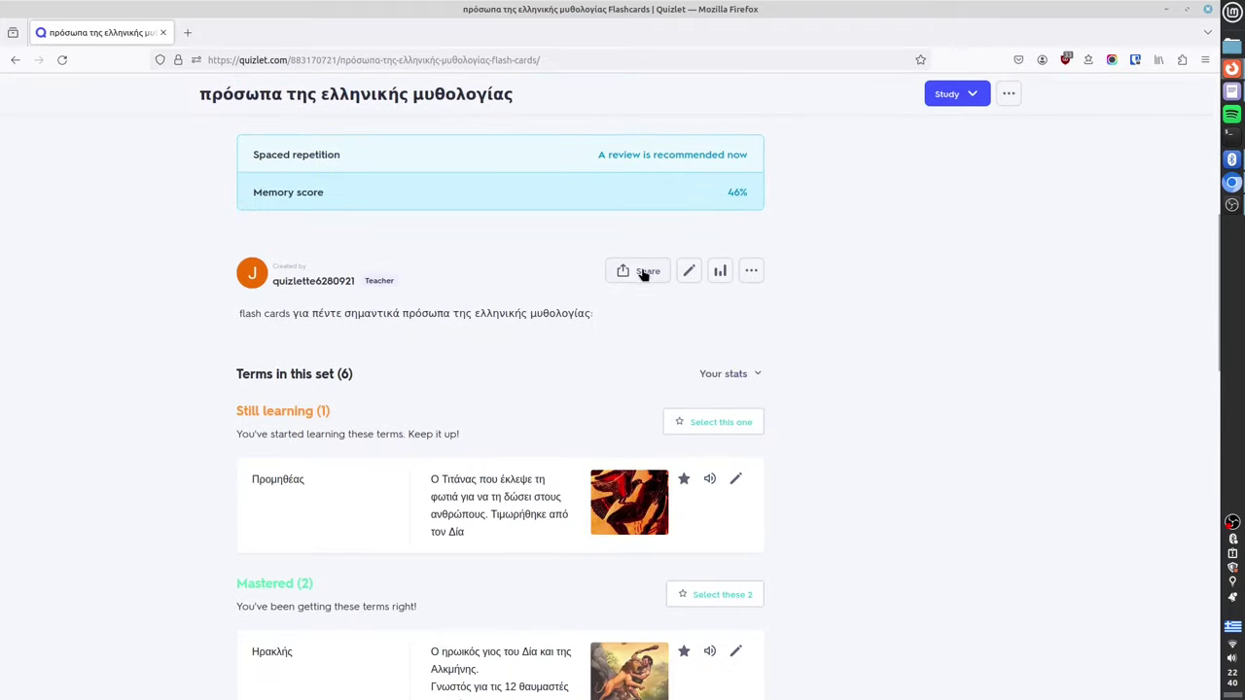
# - Copy the study set's share link and close the sharing options
pyautogui.click(640, 270)
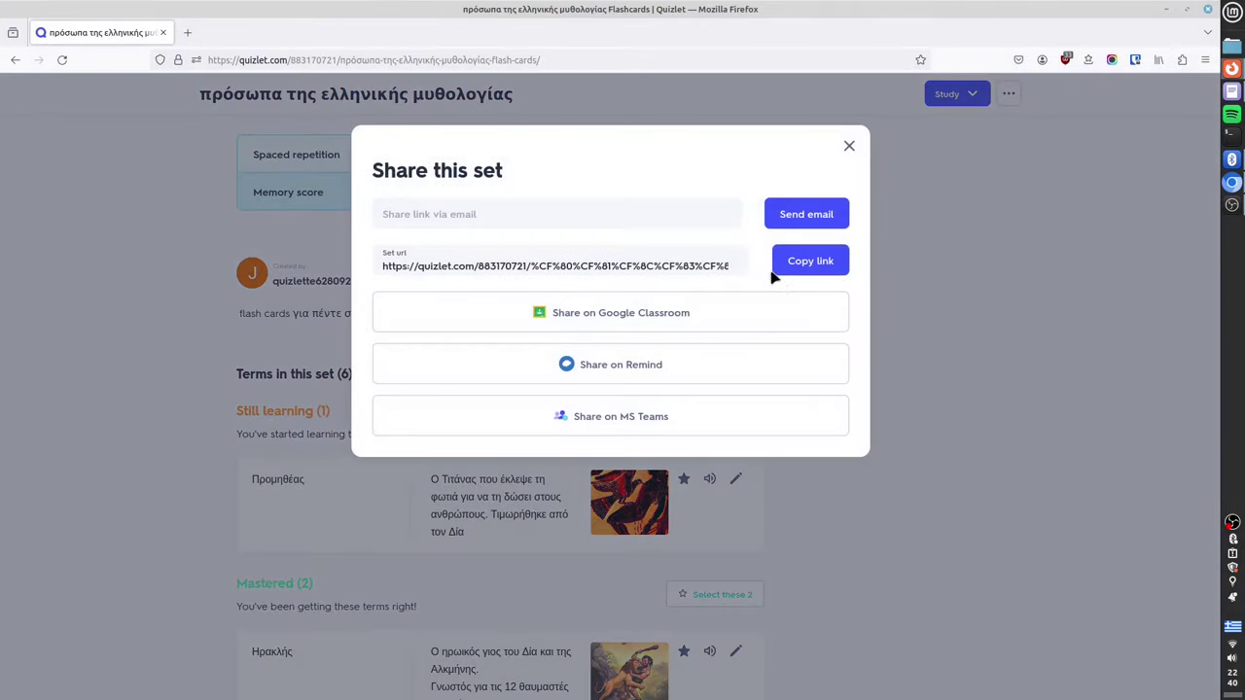
pyautogui.click(808, 261)
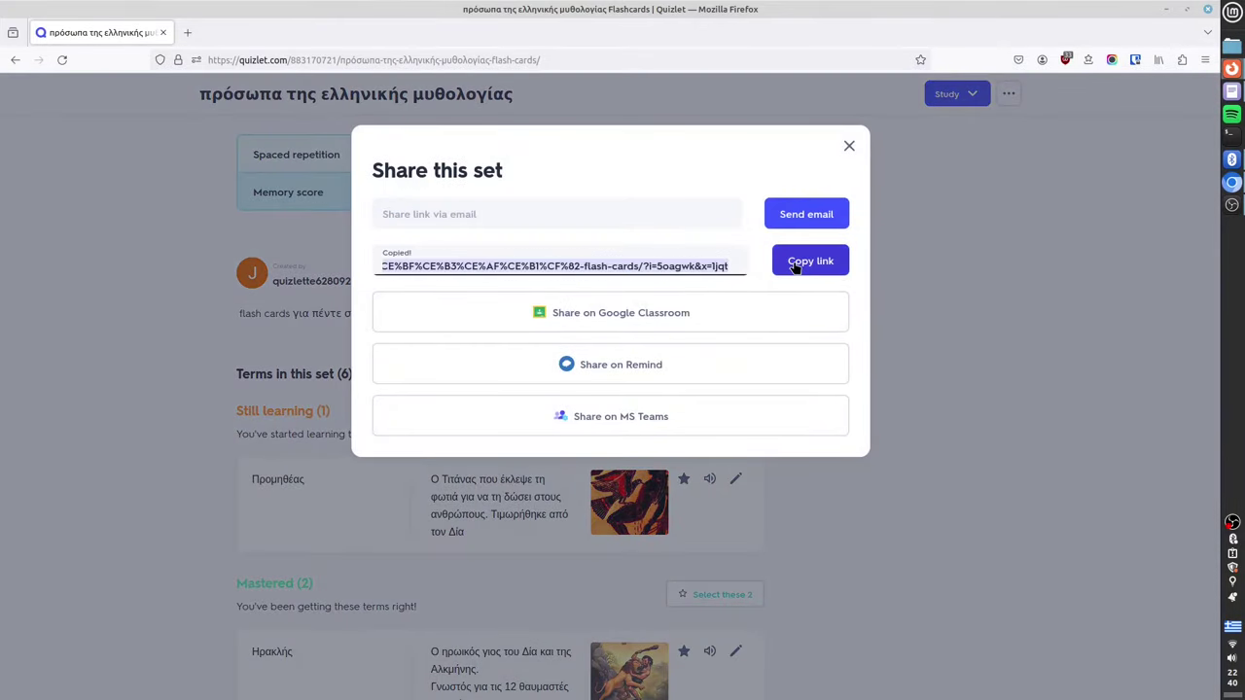
pyautogui.click(848, 148)
# - Start the set's Flashcards activity, flip the Προμηθέας review card back and forth, and mark it as Know
pyautogui.scroll(5, 856, 331)
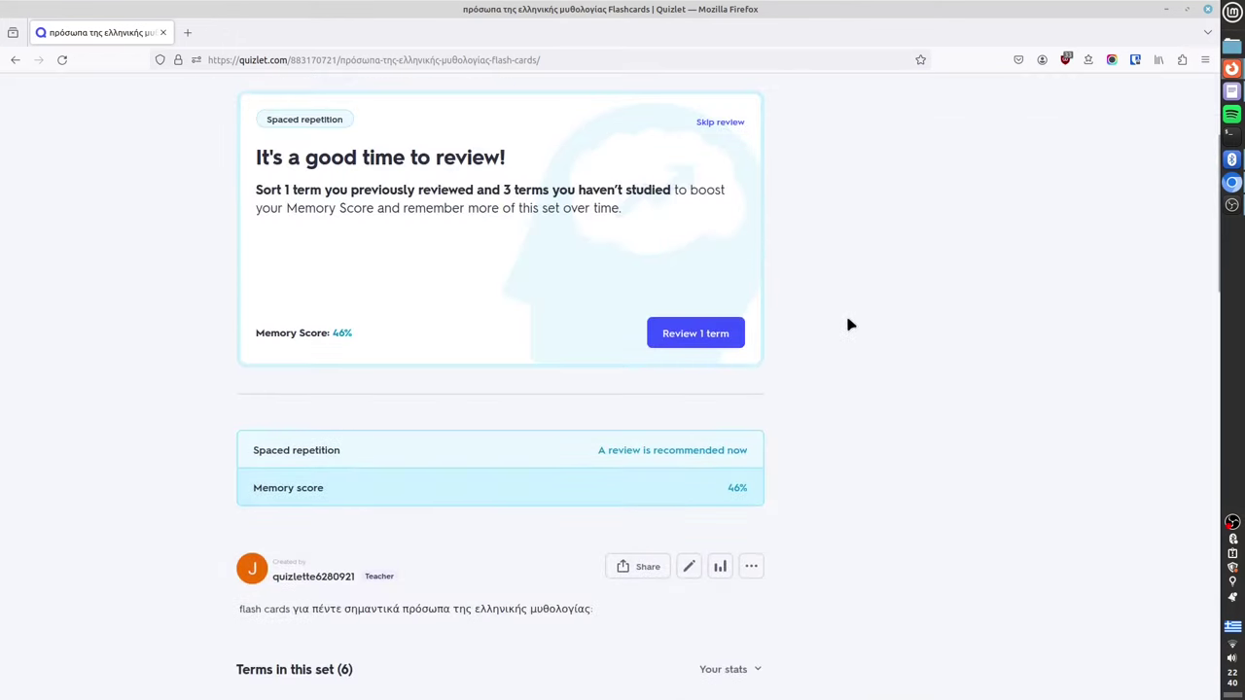
pyautogui.scroll(2, 556, 272)
pyautogui.scroll(-1, 487, 332)
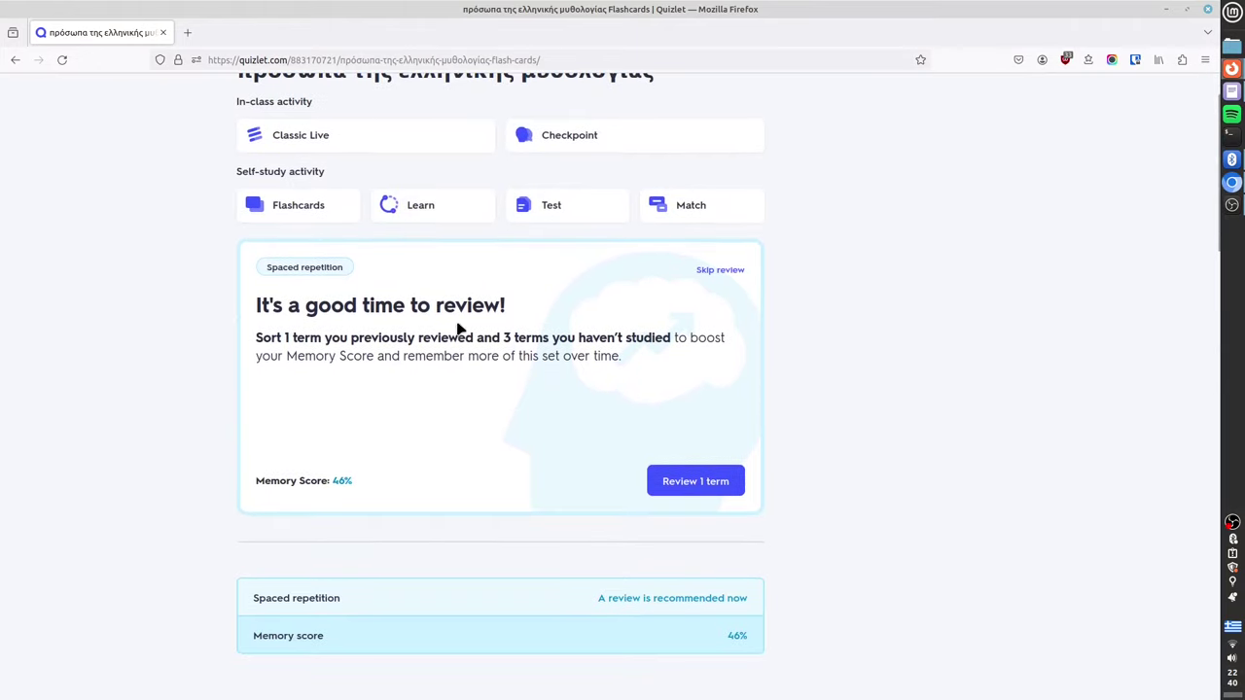
pyautogui.scroll(1, 430, 305)
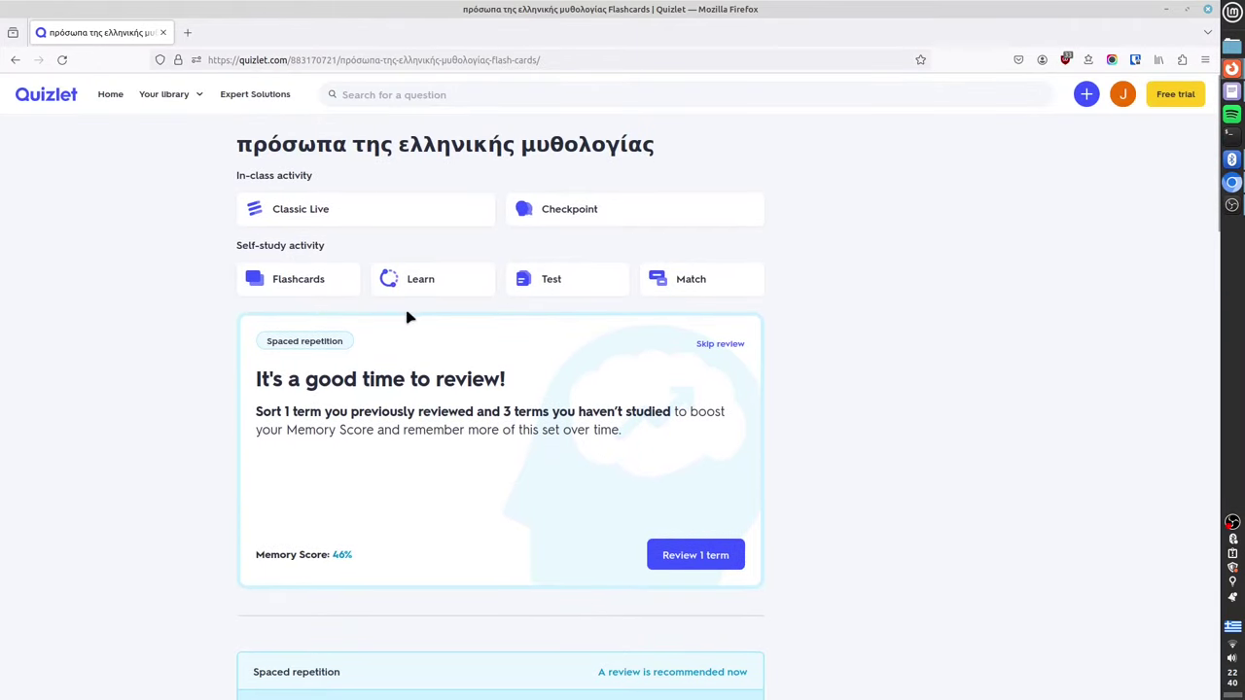
pyautogui.click(294, 282)
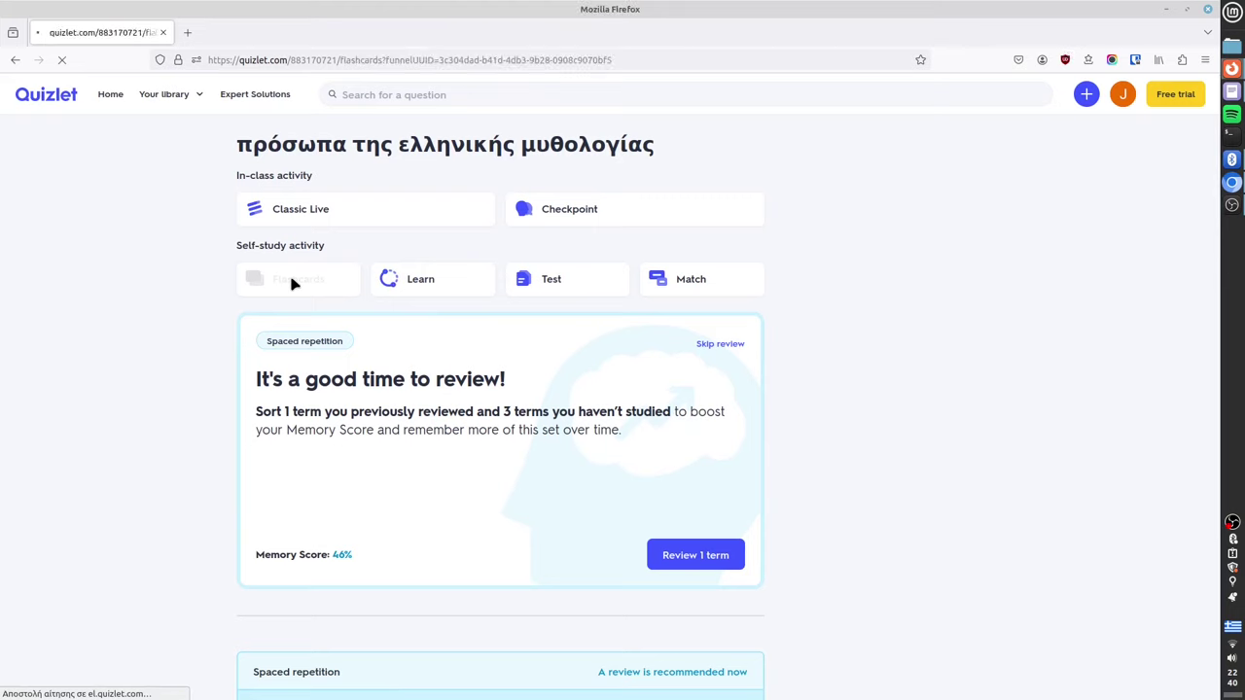
pyautogui.click(537, 374)
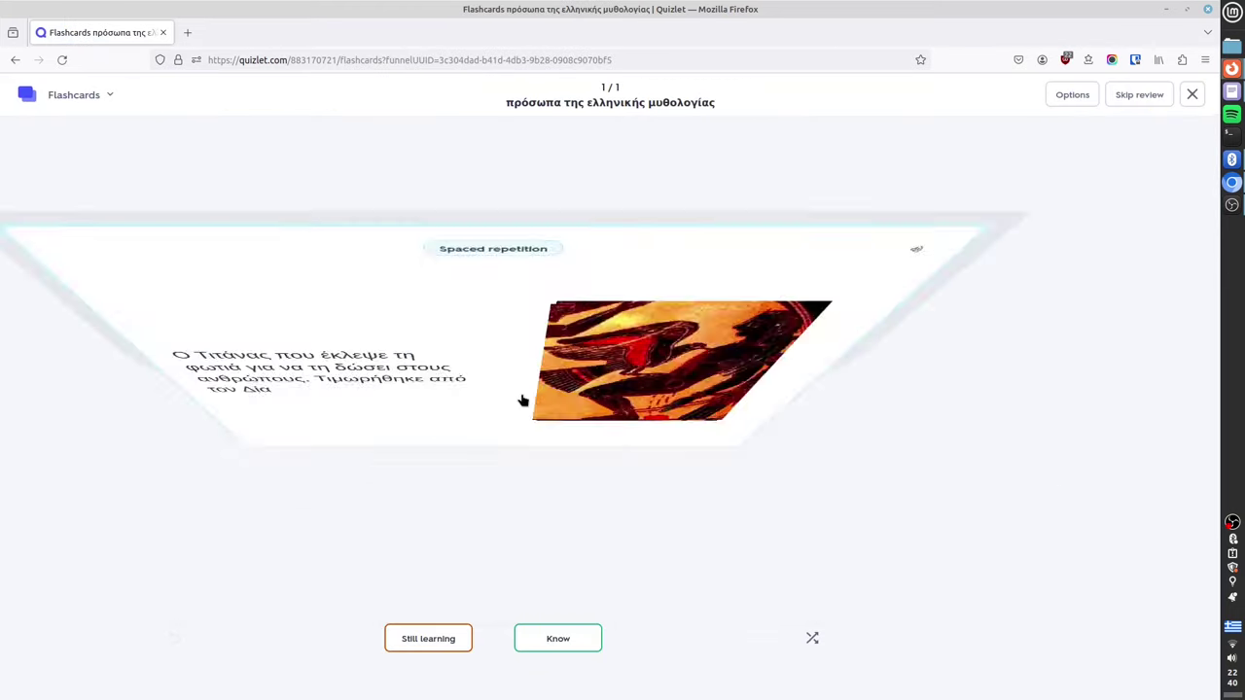
pyautogui.click(501, 368)
pyautogui.click(507, 384)
pyautogui.click(503, 377)
pyautogui.click(562, 630)
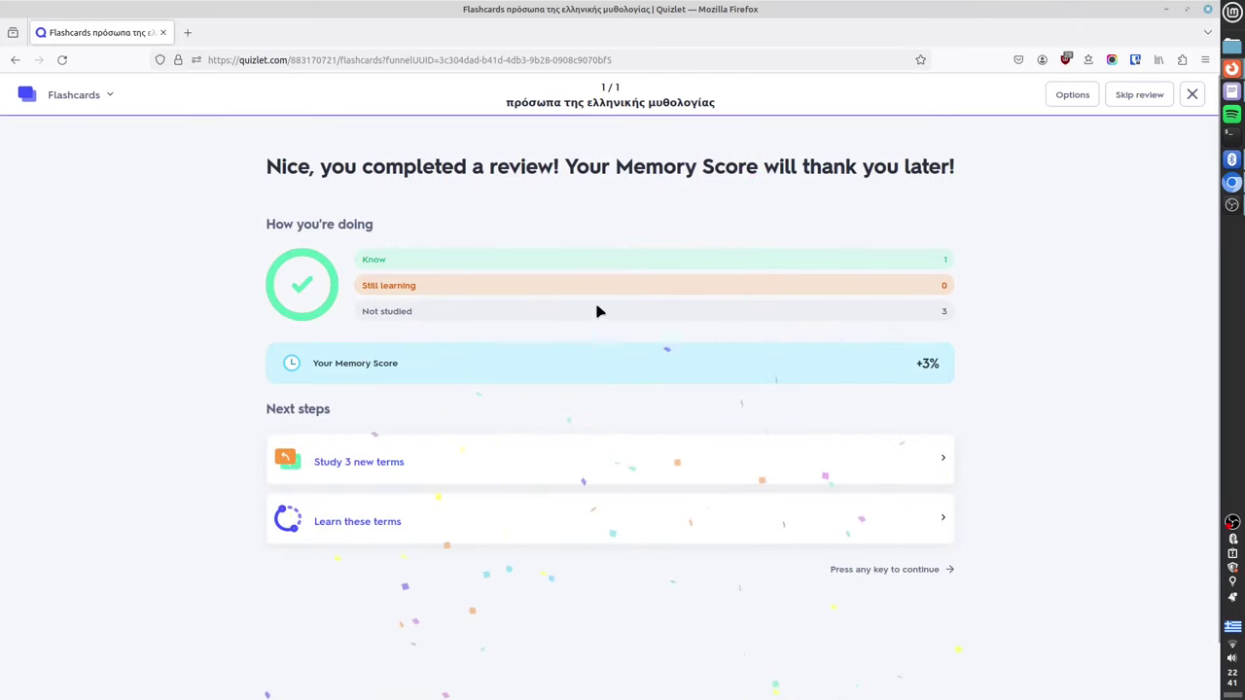
# - Continue to the unstudied terms and browse forward to the Δίας card, then back to Διόνυσος
pyautogui.click(857, 577)
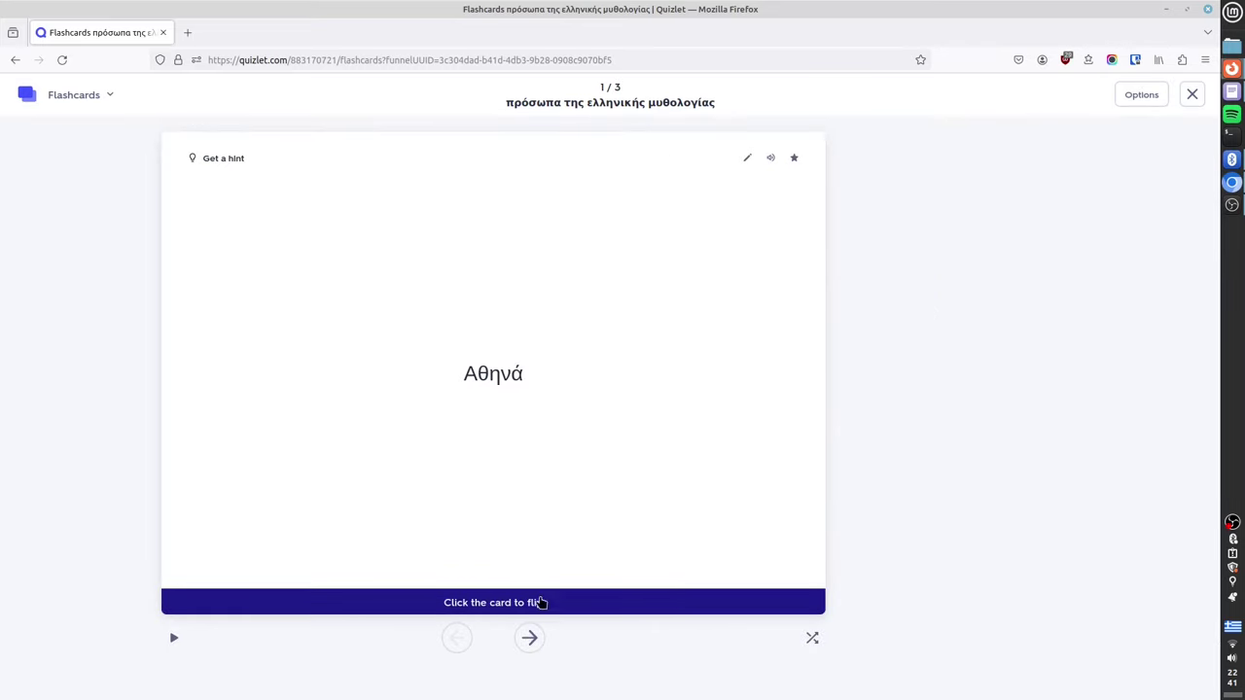
pyautogui.click(531, 639)
pyautogui.click(531, 638)
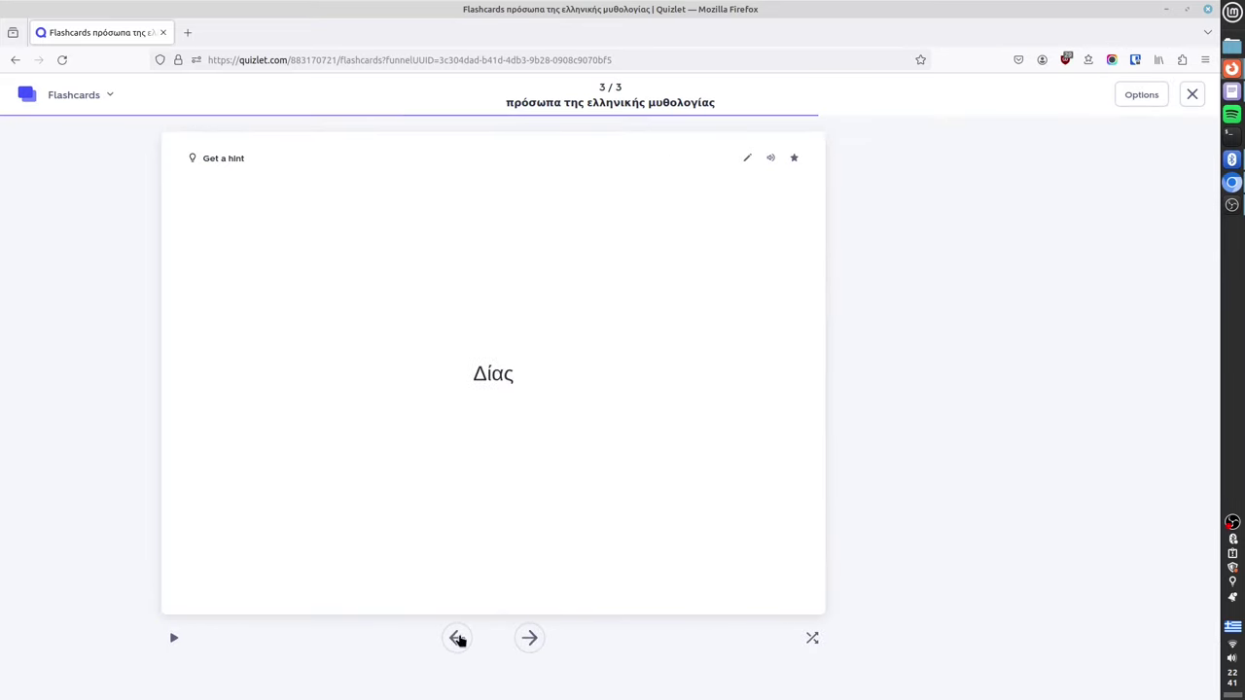
pyautogui.click(457, 638)
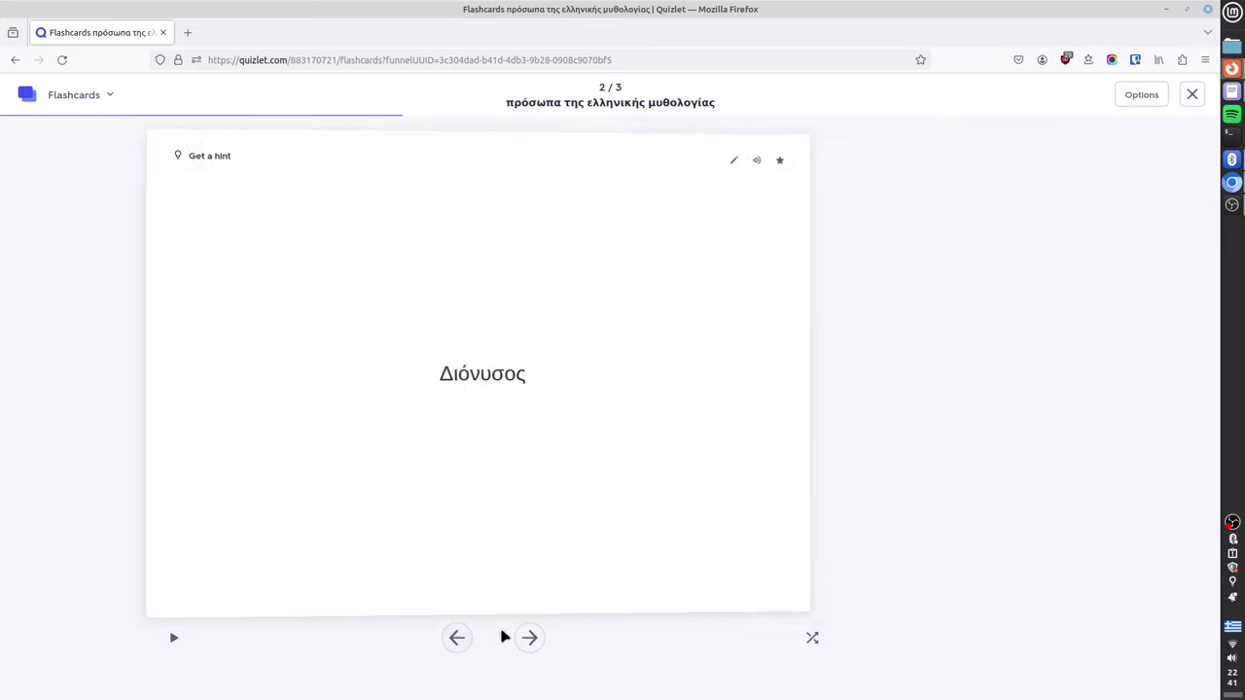
# - Listen to the Διόνυσος card's audio, flip it to its definition and image, and leave the Flashcards activity
pyautogui.click(770, 160)
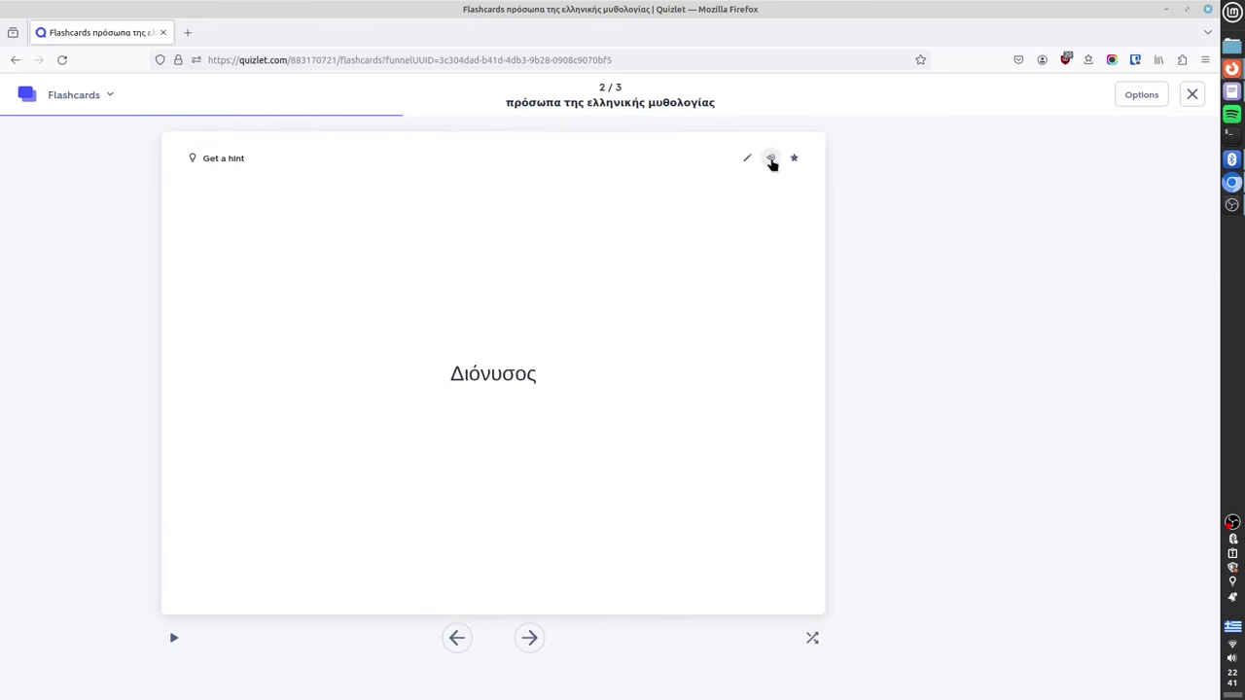
pyautogui.click(771, 160)
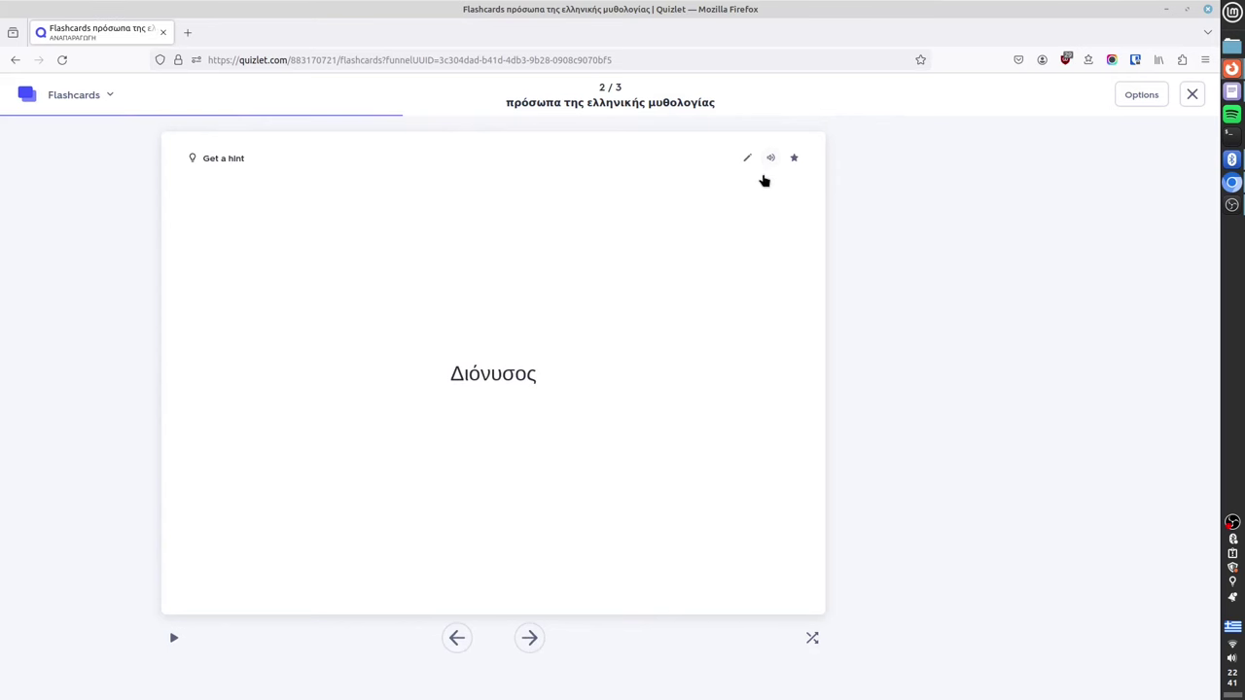
pyautogui.click(520, 455)
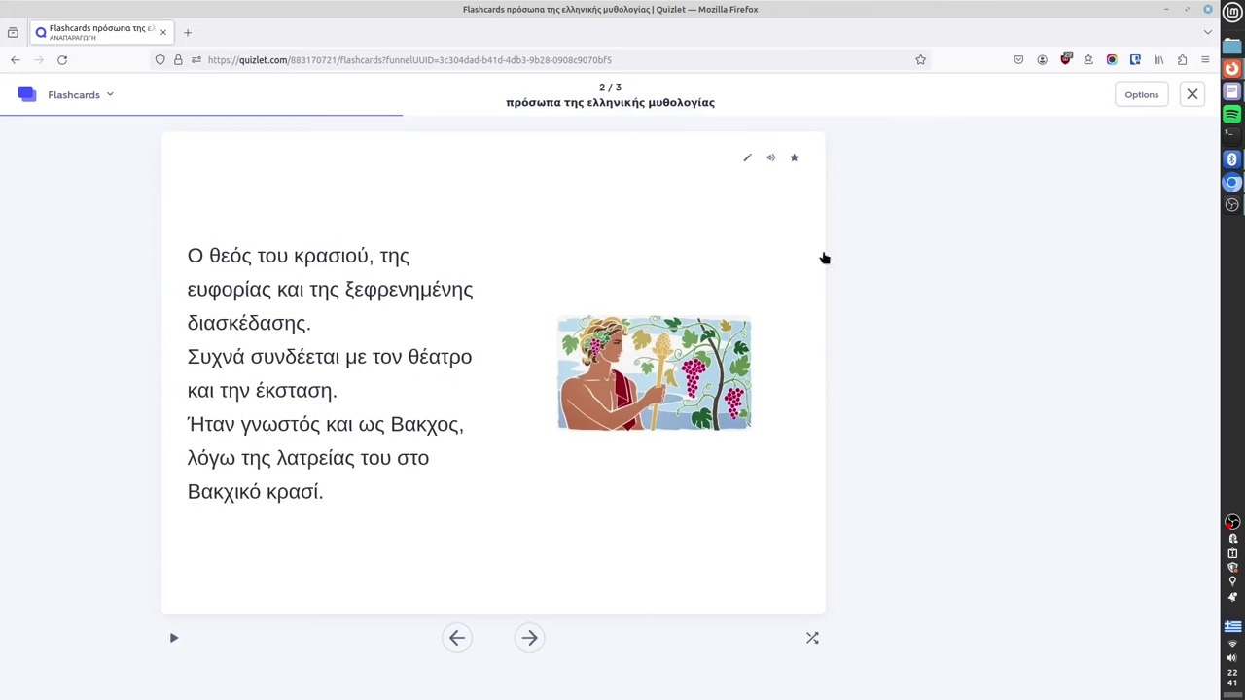
pyautogui.click(1191, 95)
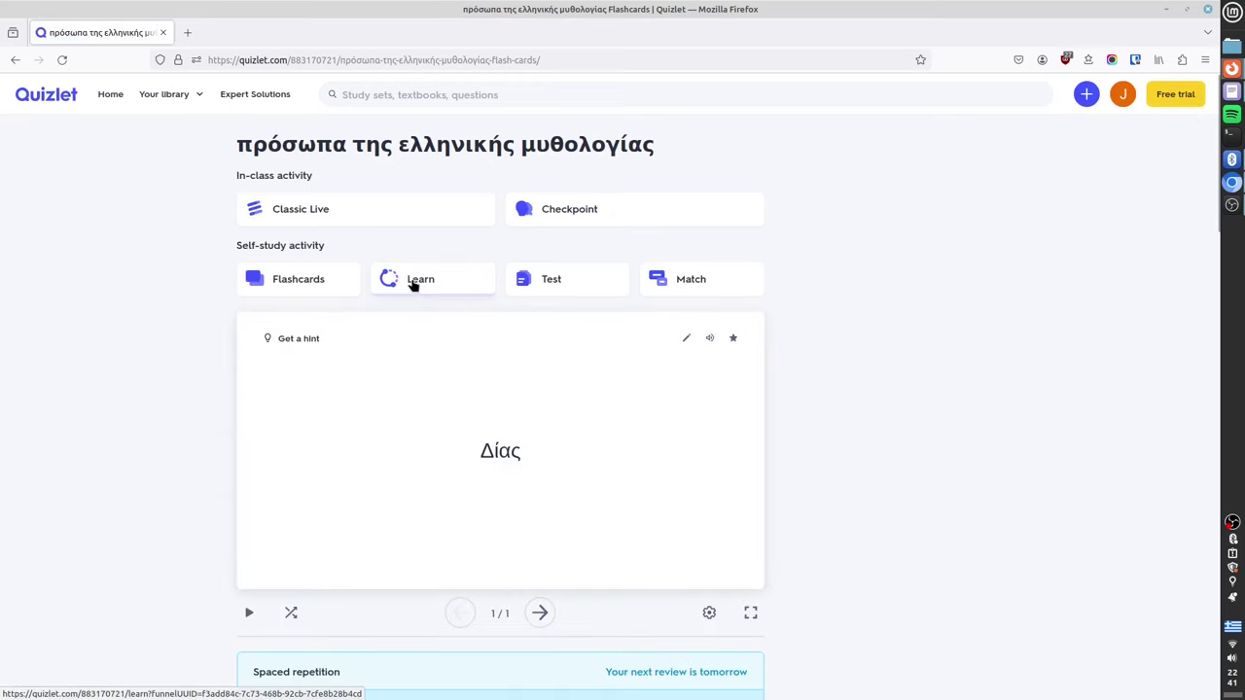
# - Start the Learn activity, answer the question about the Titan who stole fire with Ηρακλής, and exit to the set
pyautogui.click(414, 283)
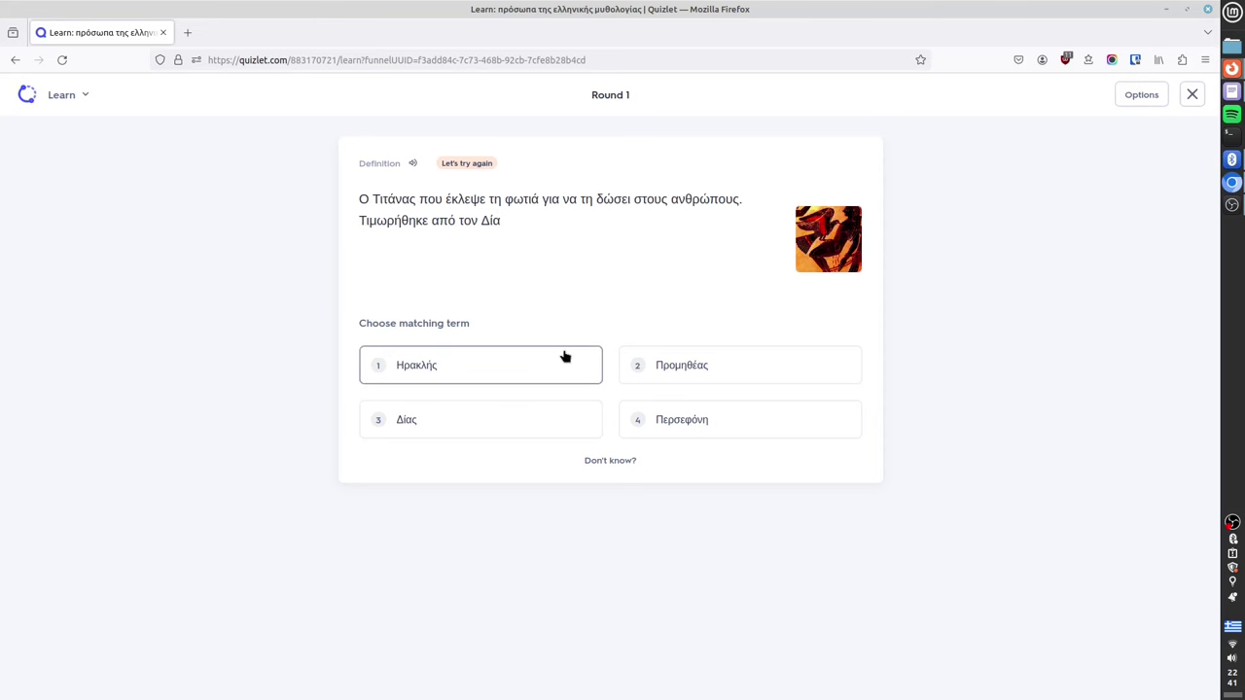
pyautogui.click(505, 369)
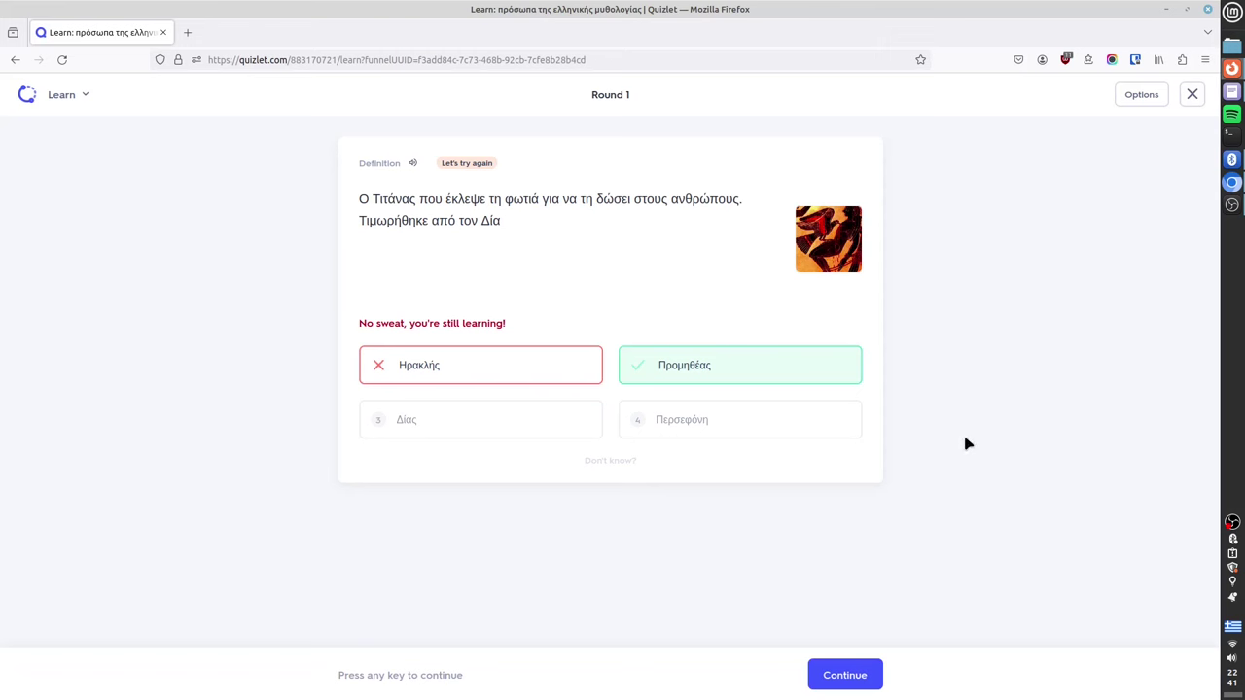
pyautogui.click(1192, 95)
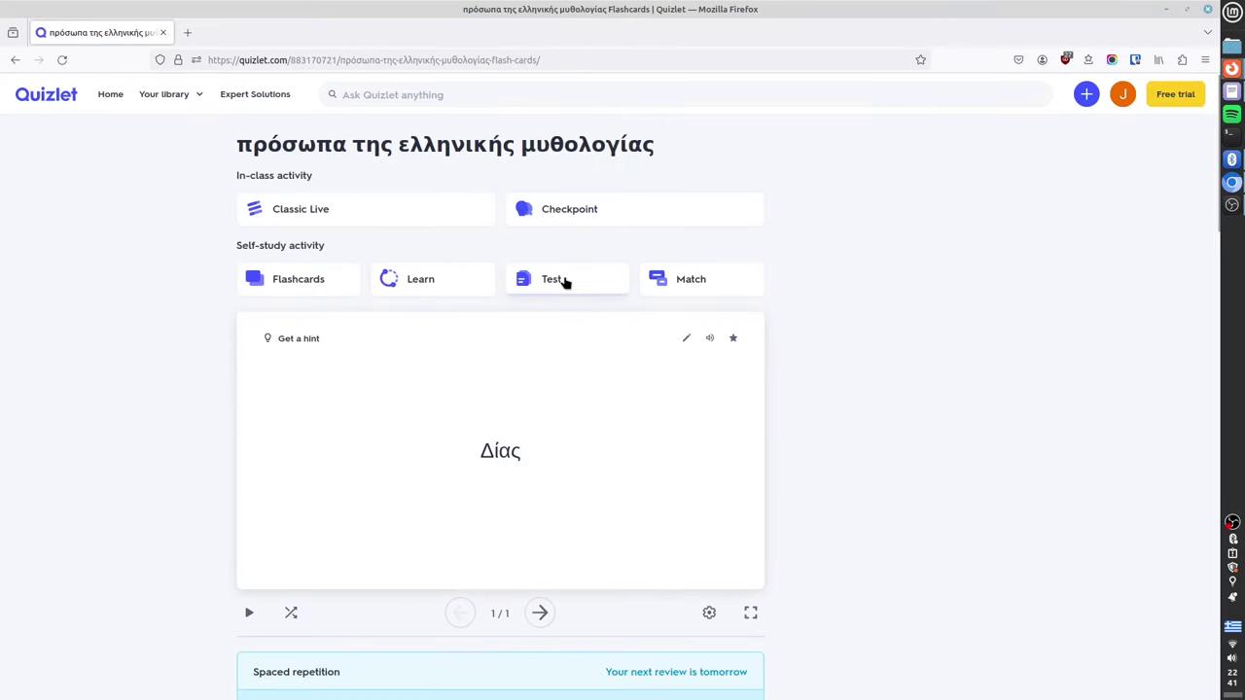
# - Open the Test activity, look over its setup options and questions, and return to the set without starting a test
pyautogui.click(566, 280)
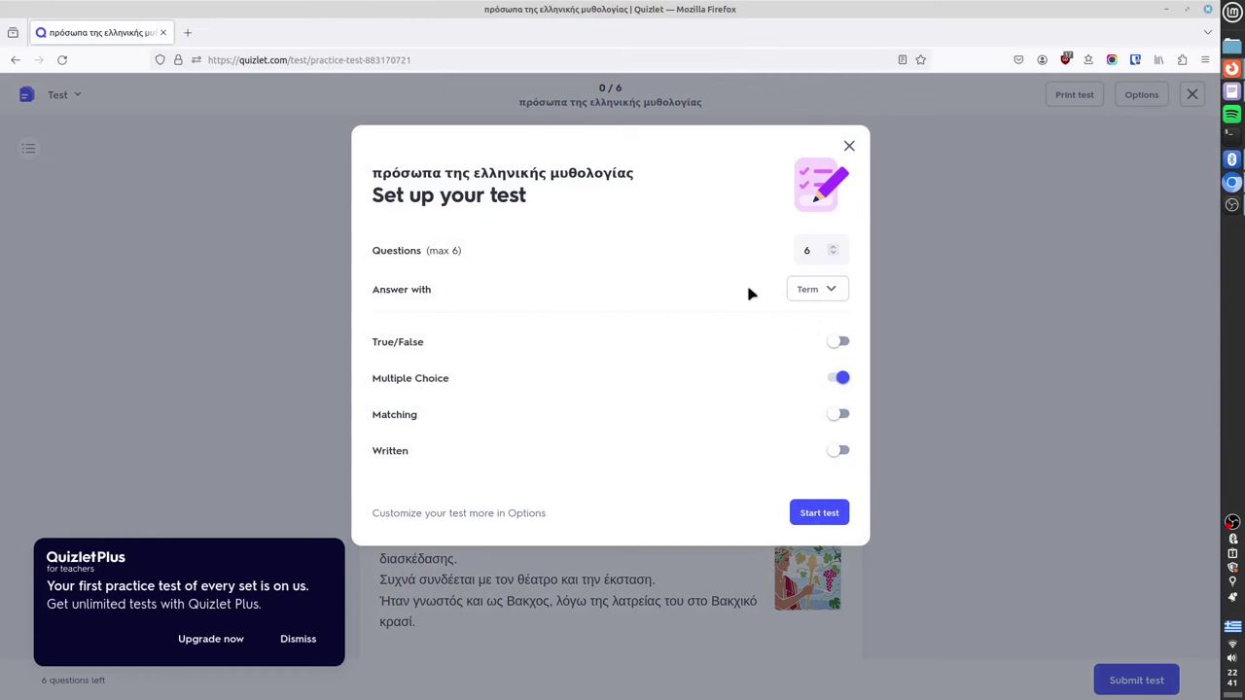
pyautogui.click(848, 147)
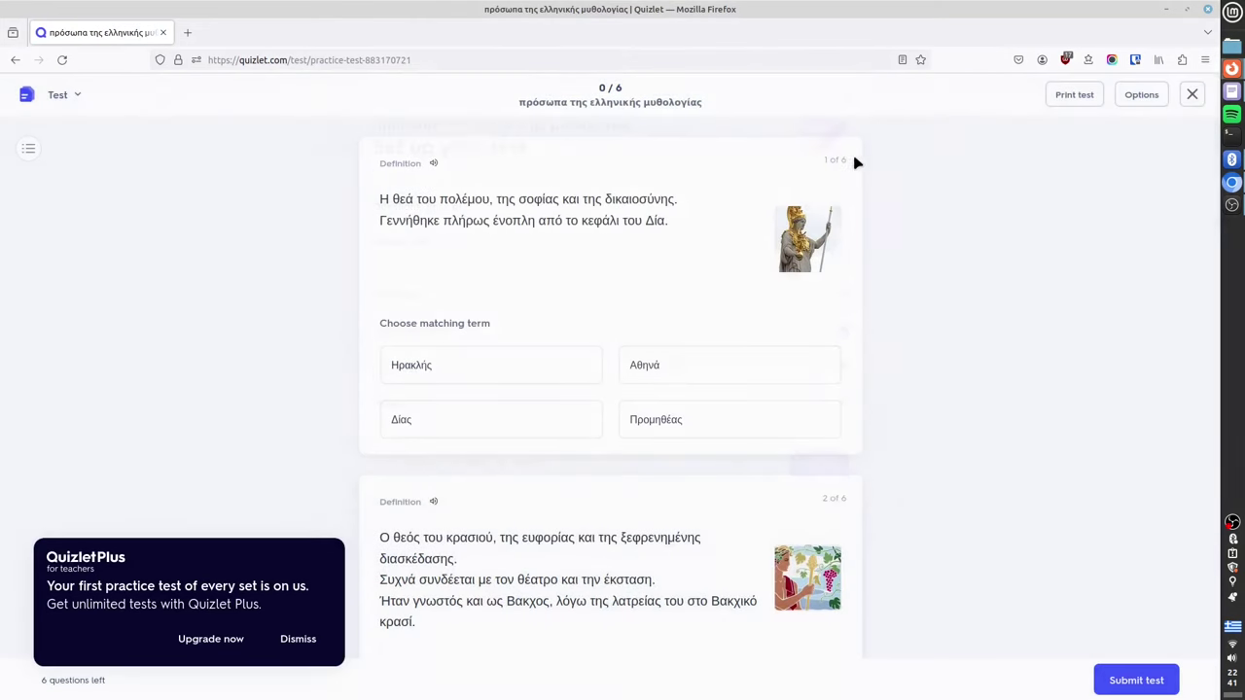
pyautogui.click(1193, 95)
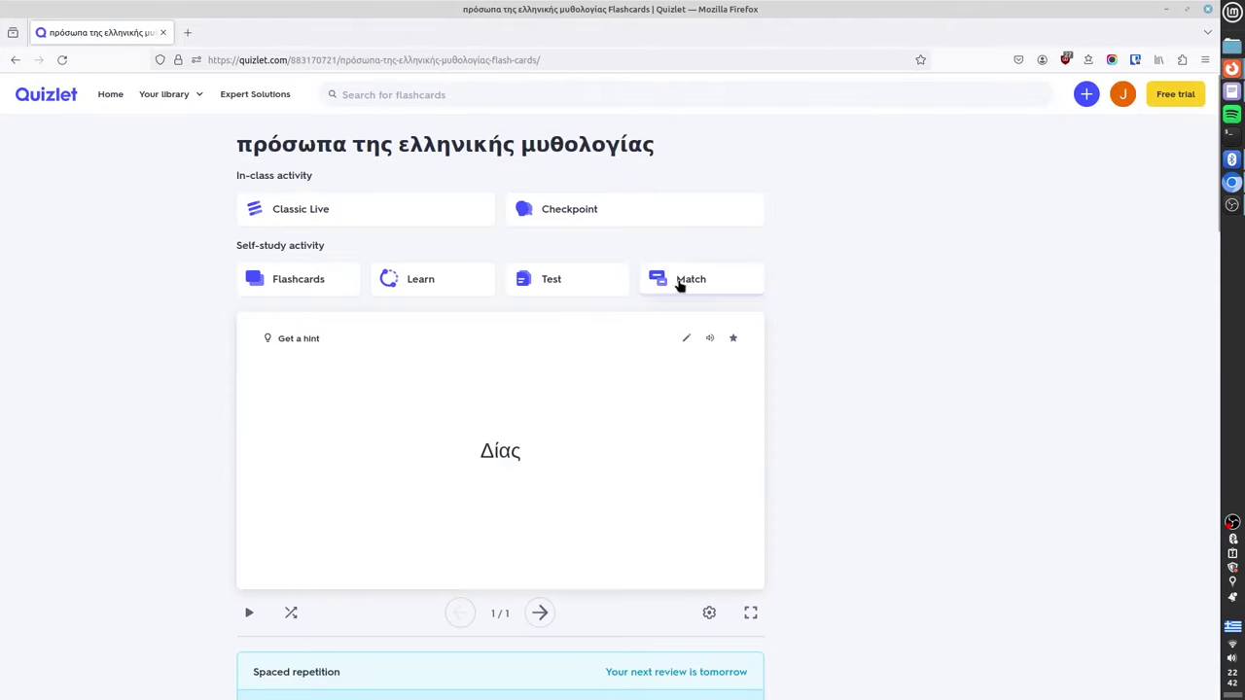
# - Start the Match game, pair Αθηνά with the definition of the goddess of war and wisdom, and exit to the set
pyautogui.click(673, 282)
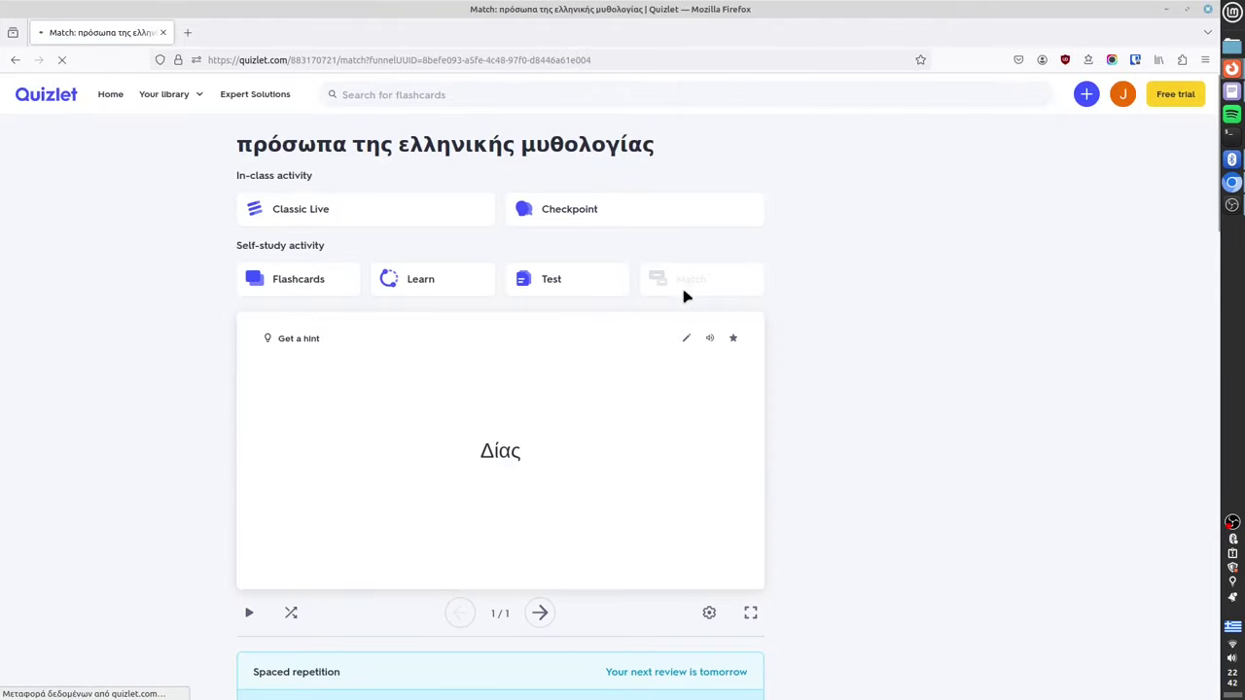
pyautogui.click(589, 528)
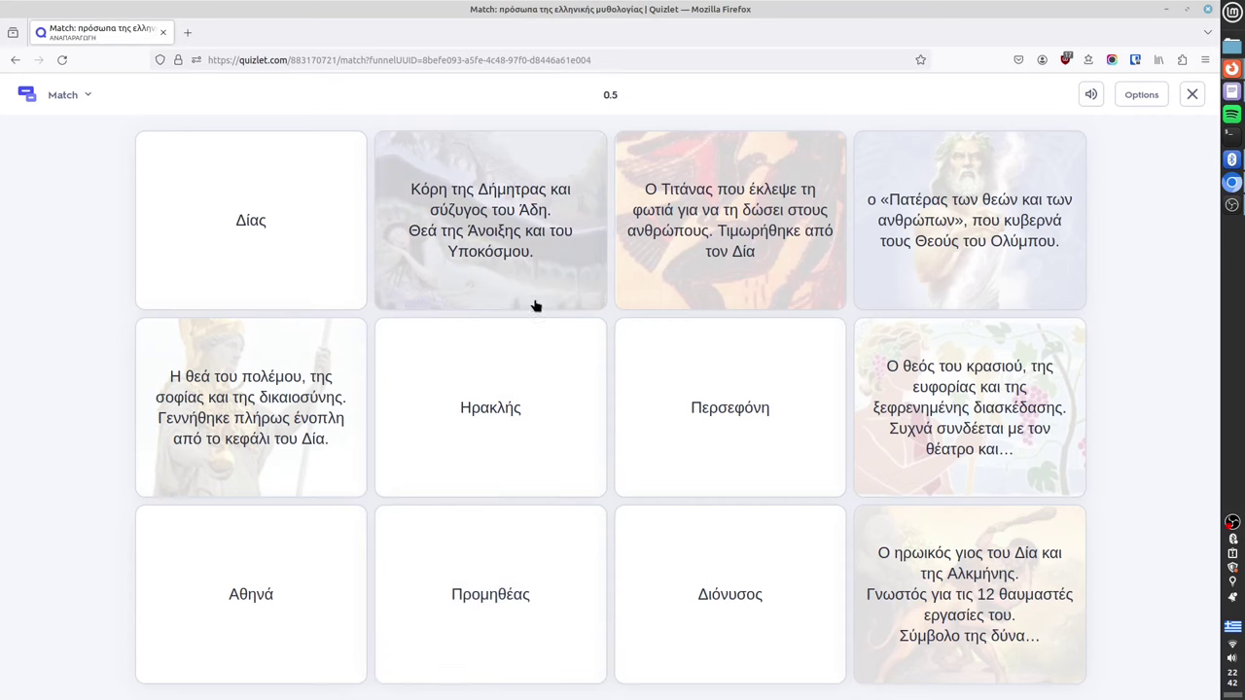
pyautogui.click(278, 590)
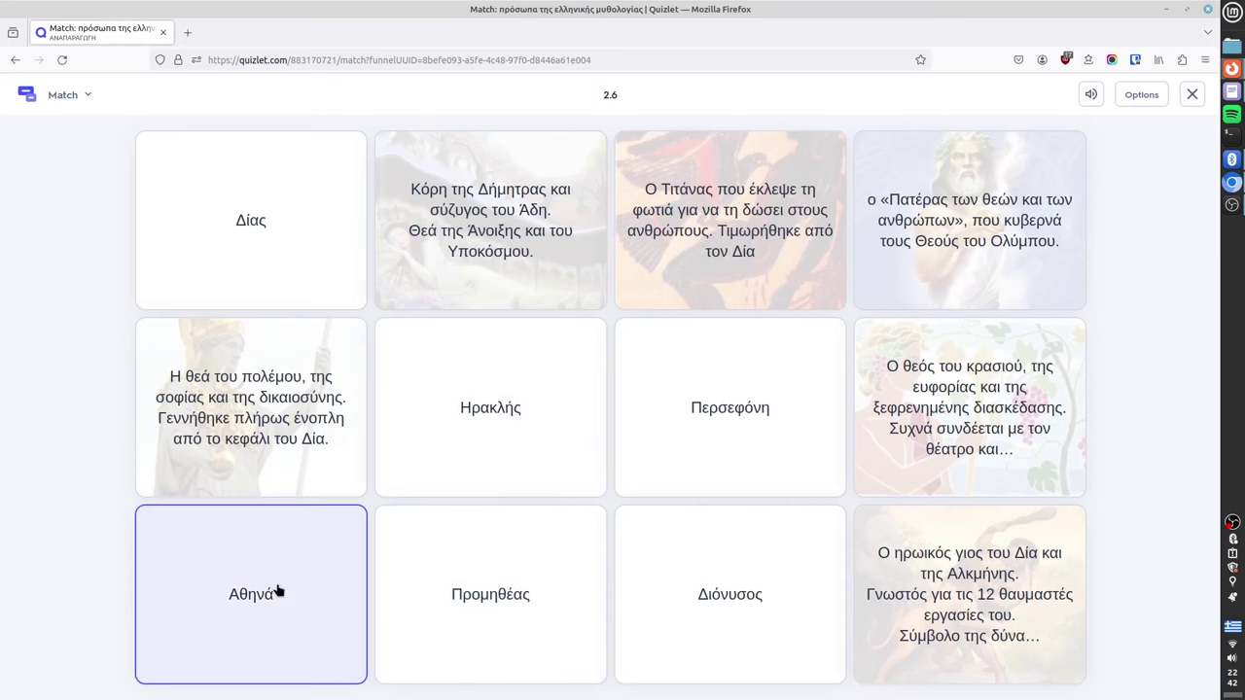
pyautogui.click(273, 399)
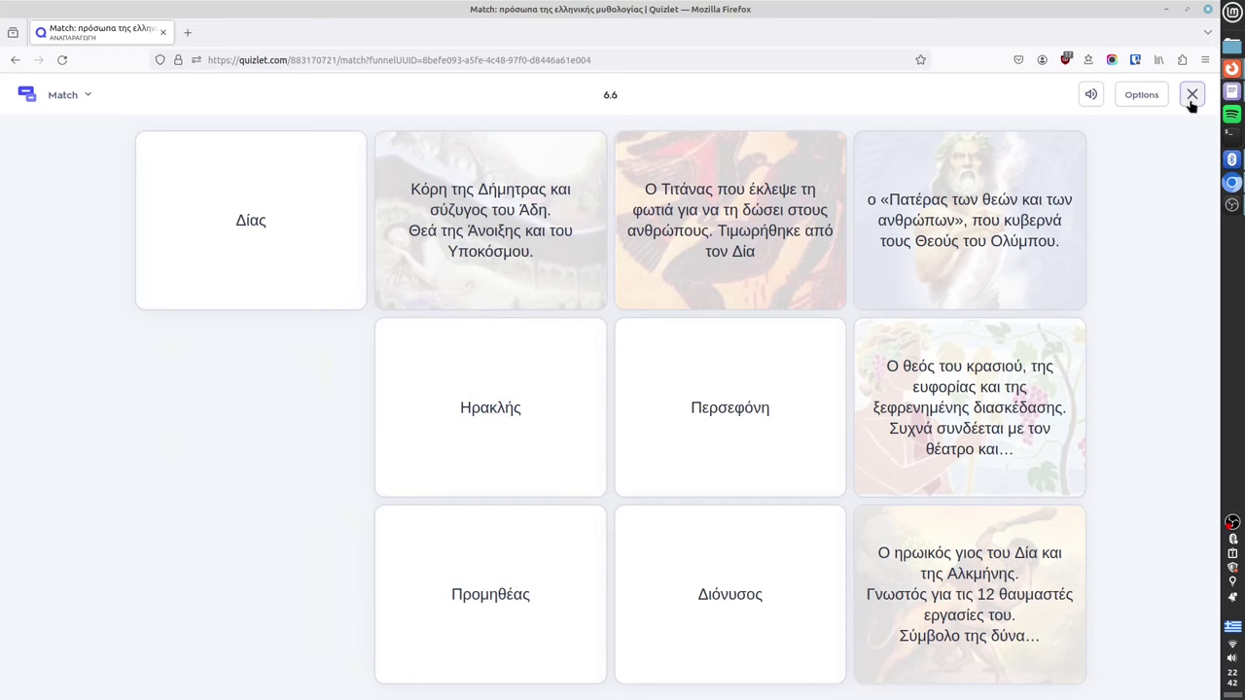
pyautogui.click(1191, 97)
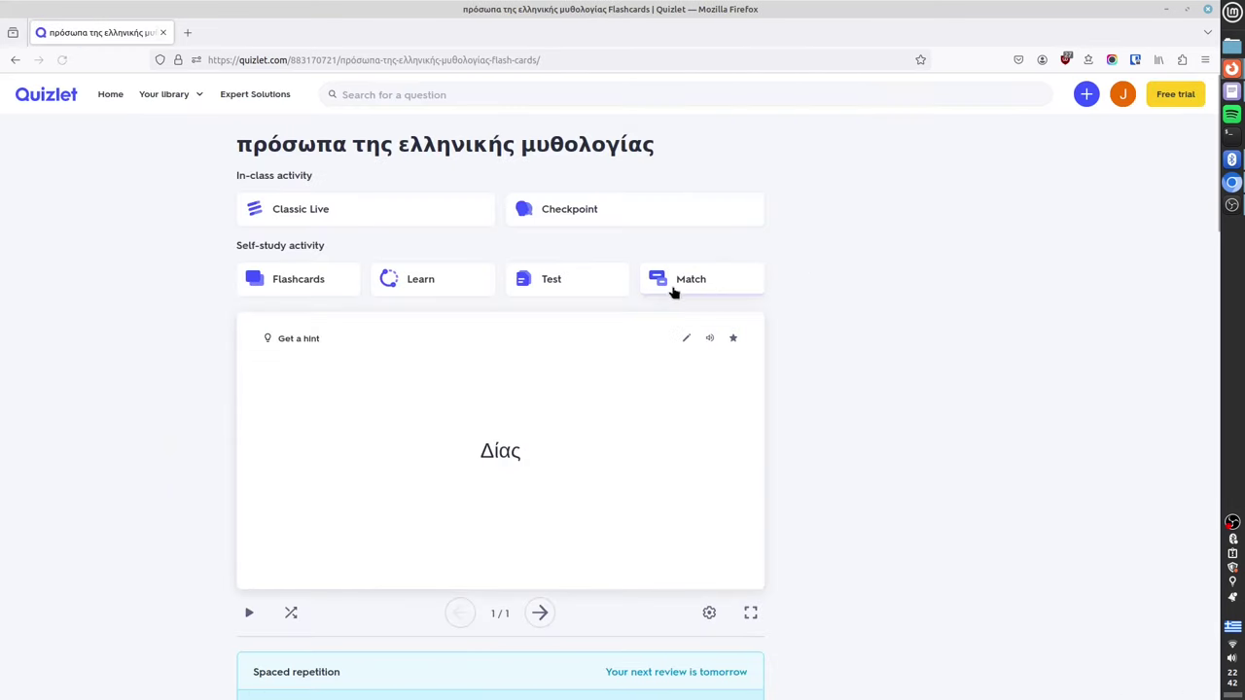